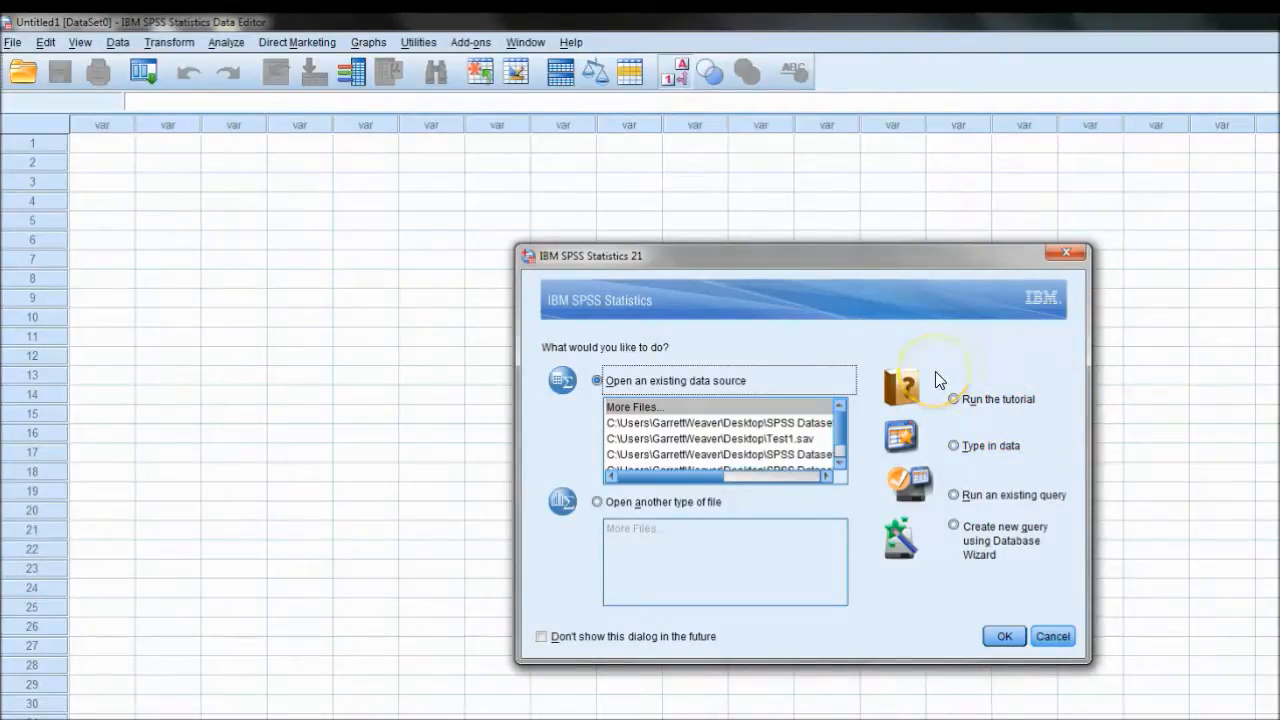
- Start an empty dataset by choosing to type in data
left_click(988, 452)
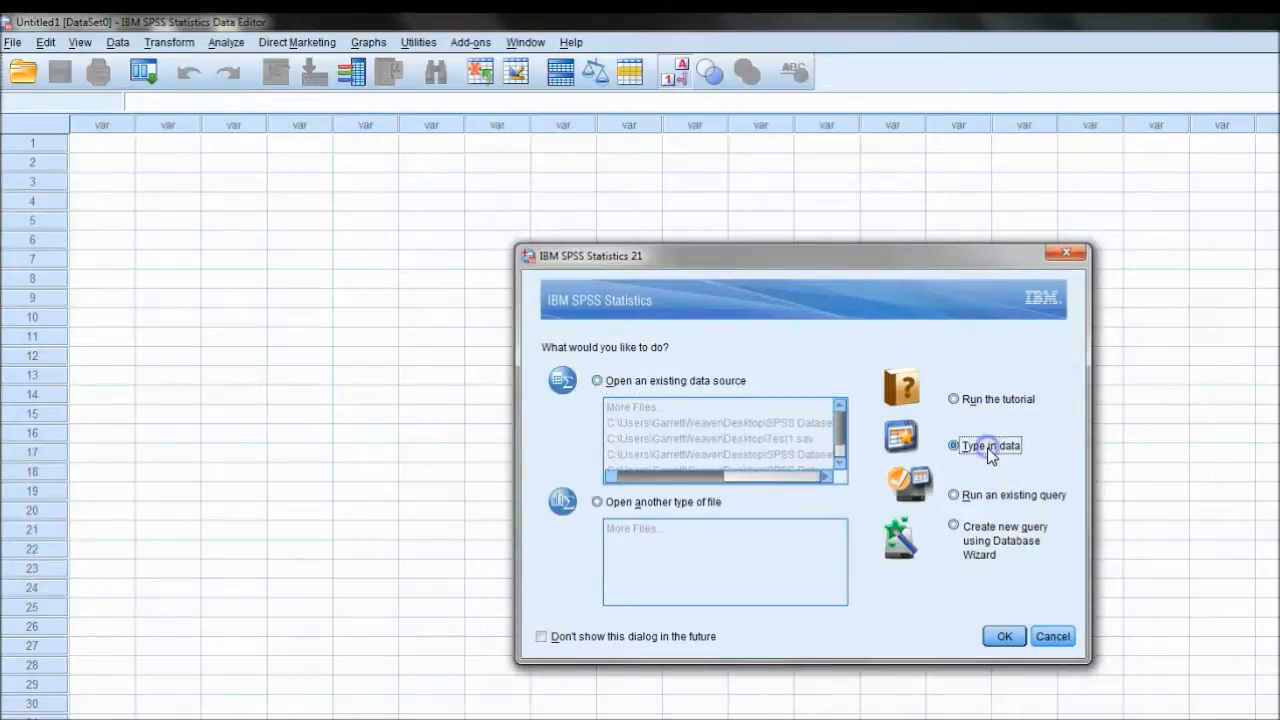
left_click(1003, 636)
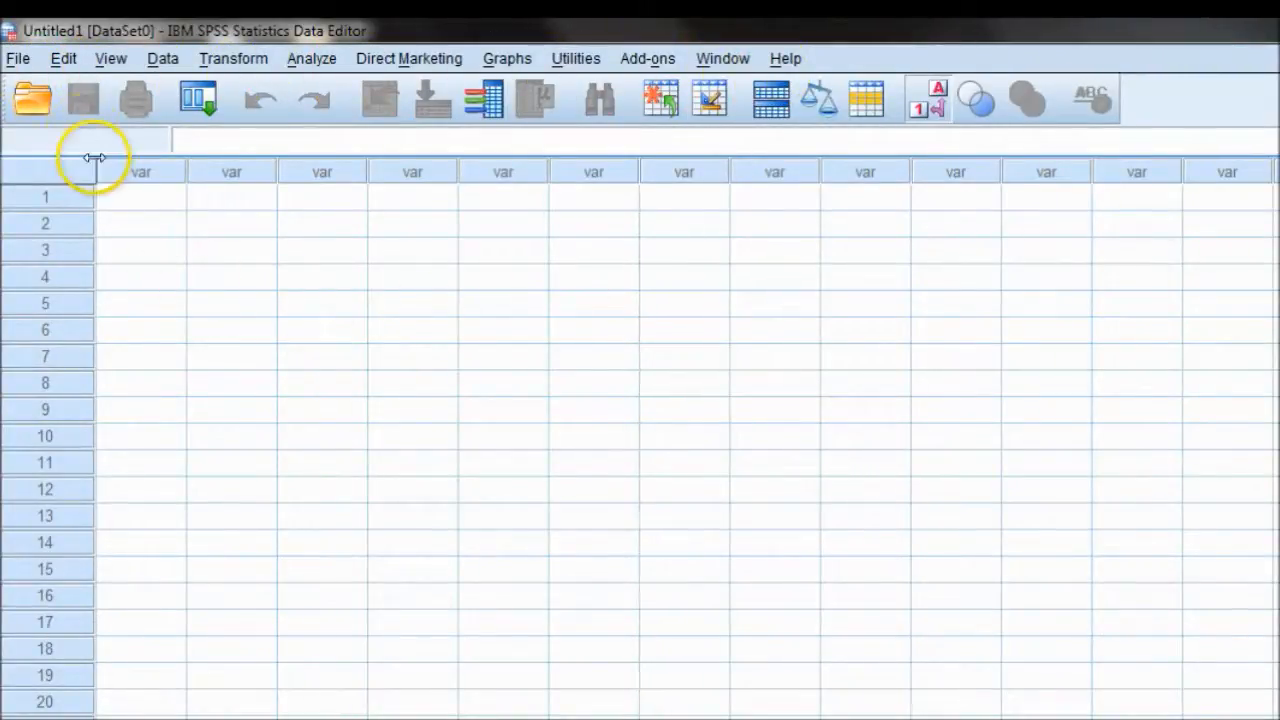
- Review the commands for creating, opening and reading data files, and for inserting variables and cases
left_click(19, 60)
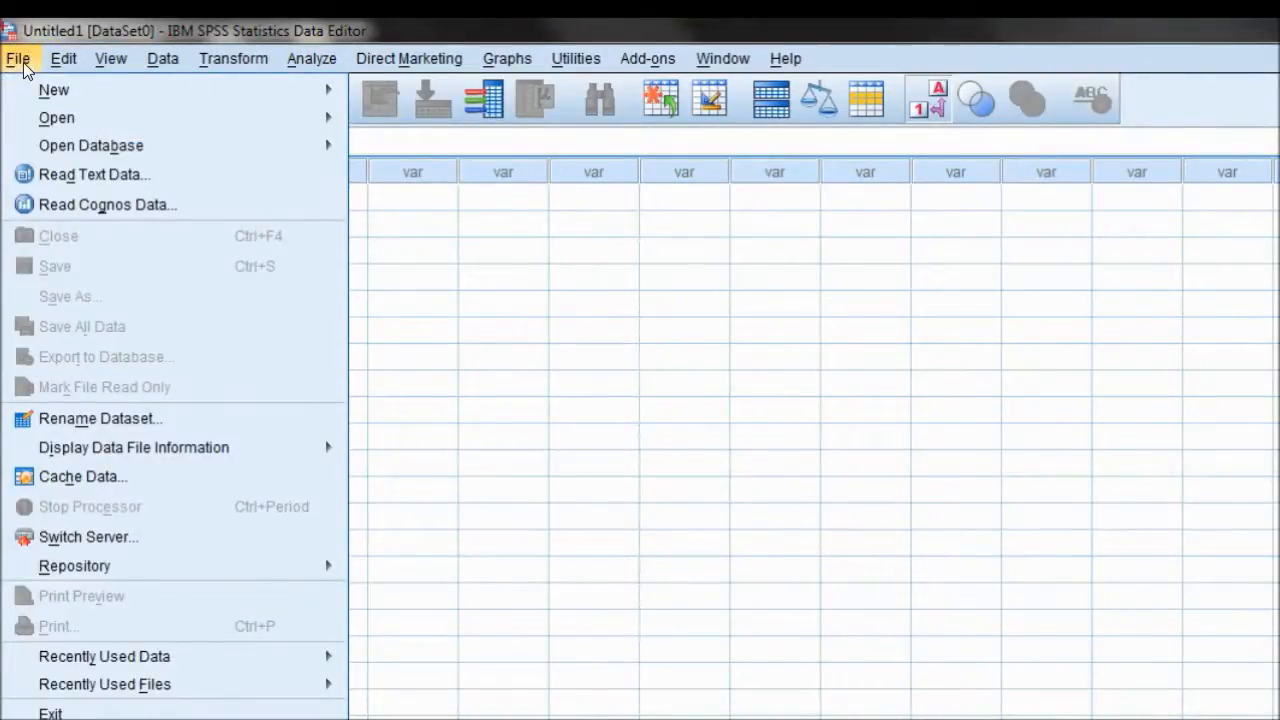
left_click(55, 91)
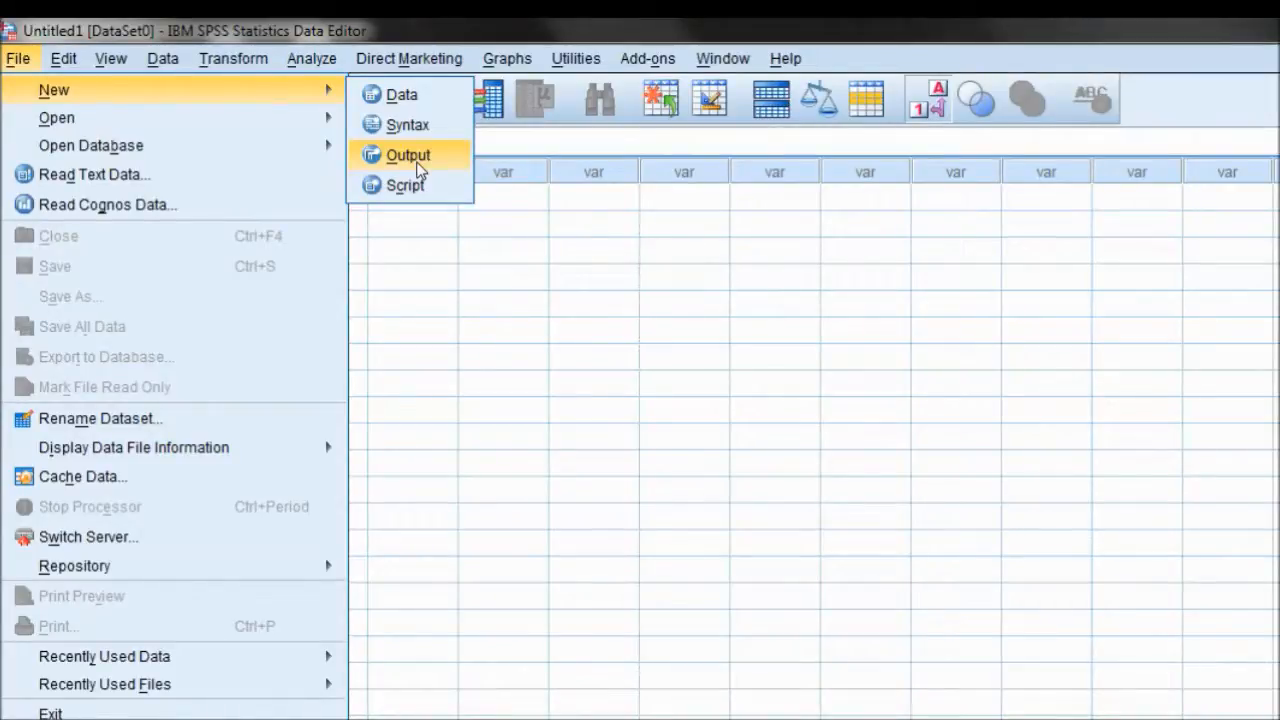
left_click(390, 100)
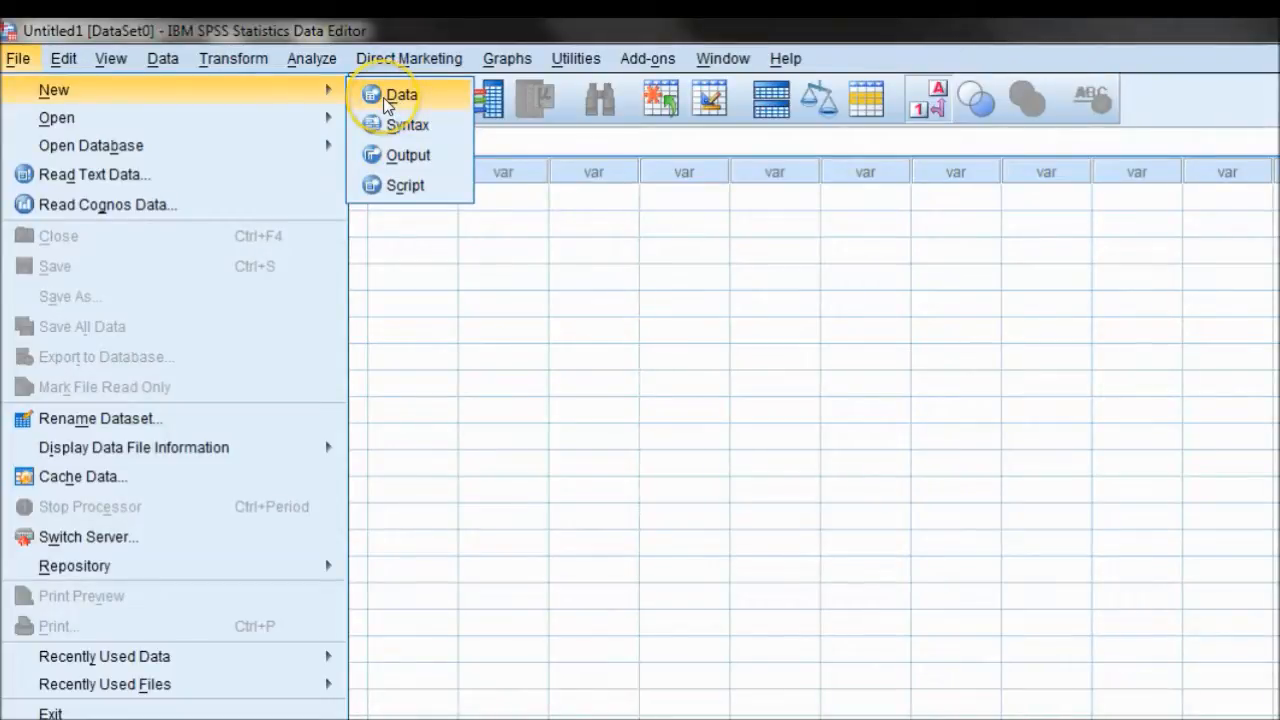
left_click(250, 110)
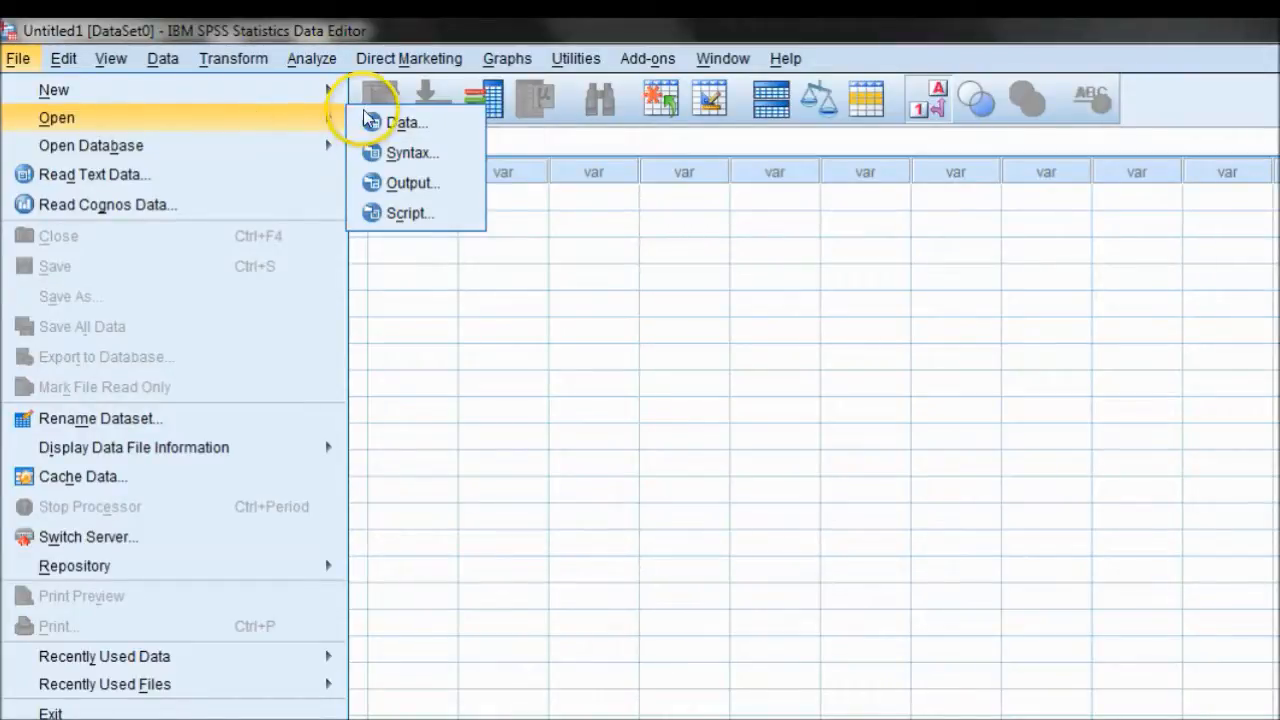
left_click(425, 121)
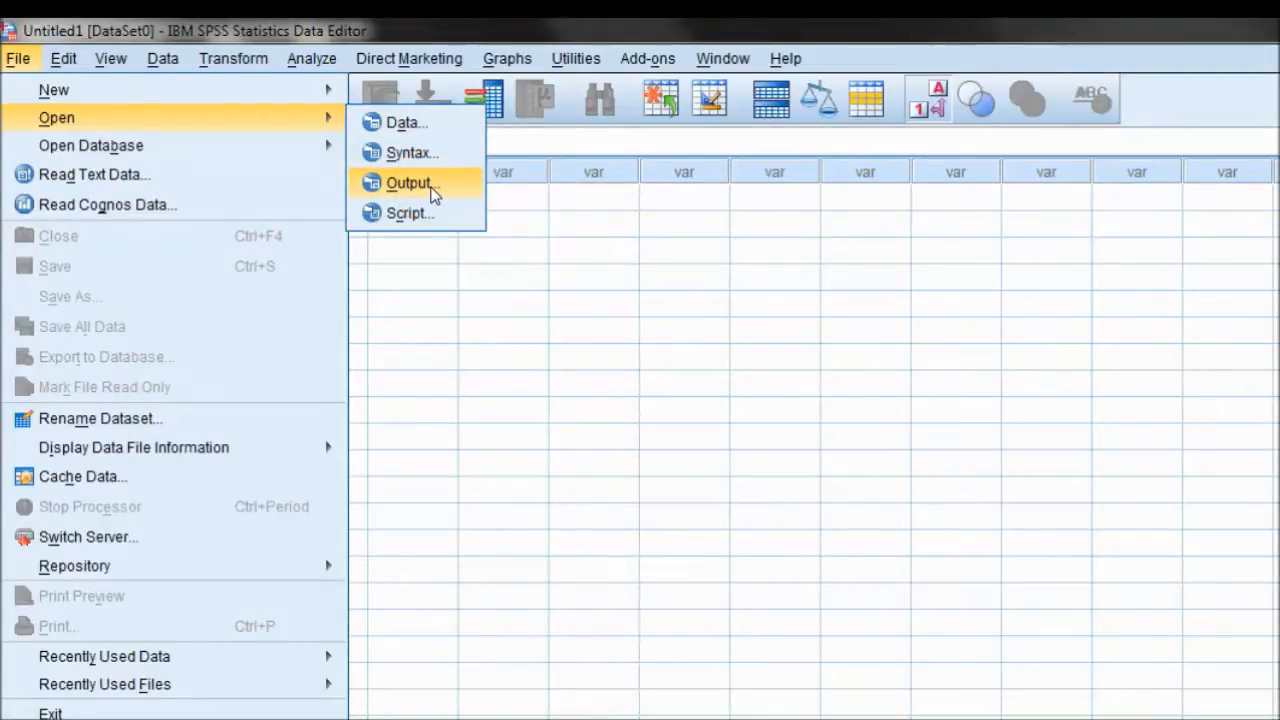
mouse_move(320, 89)
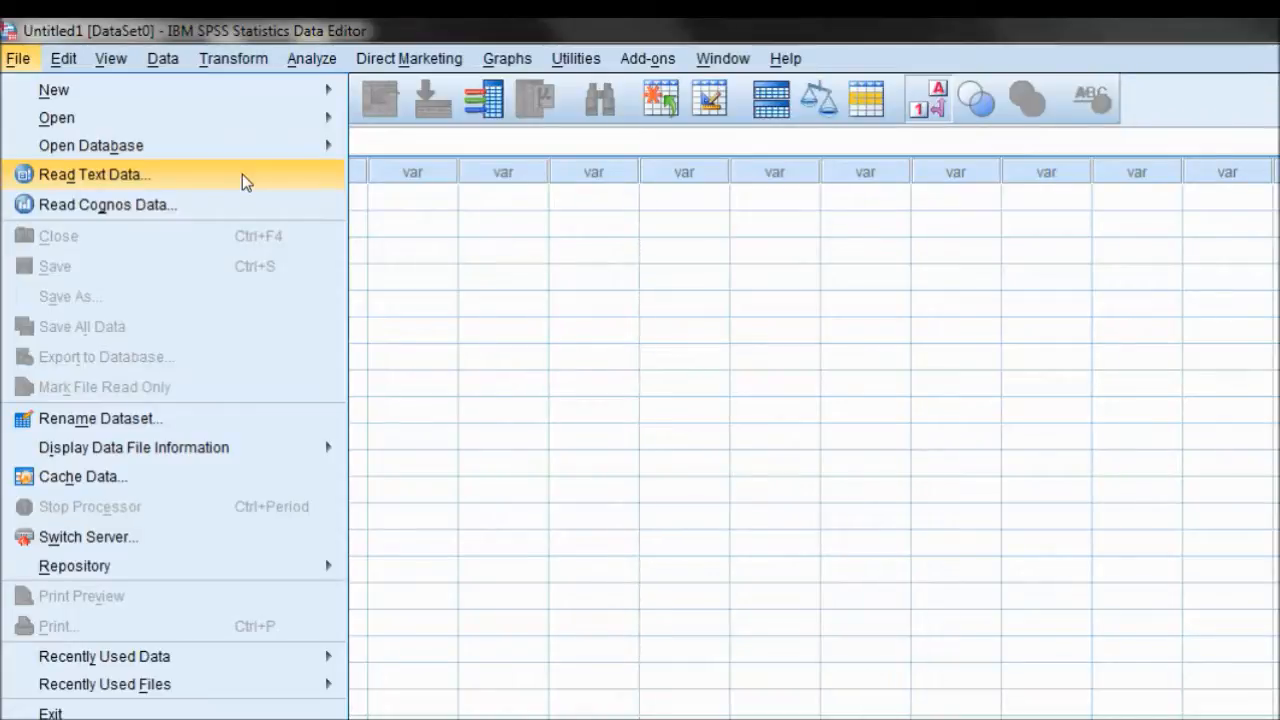
left_click(214, 206)
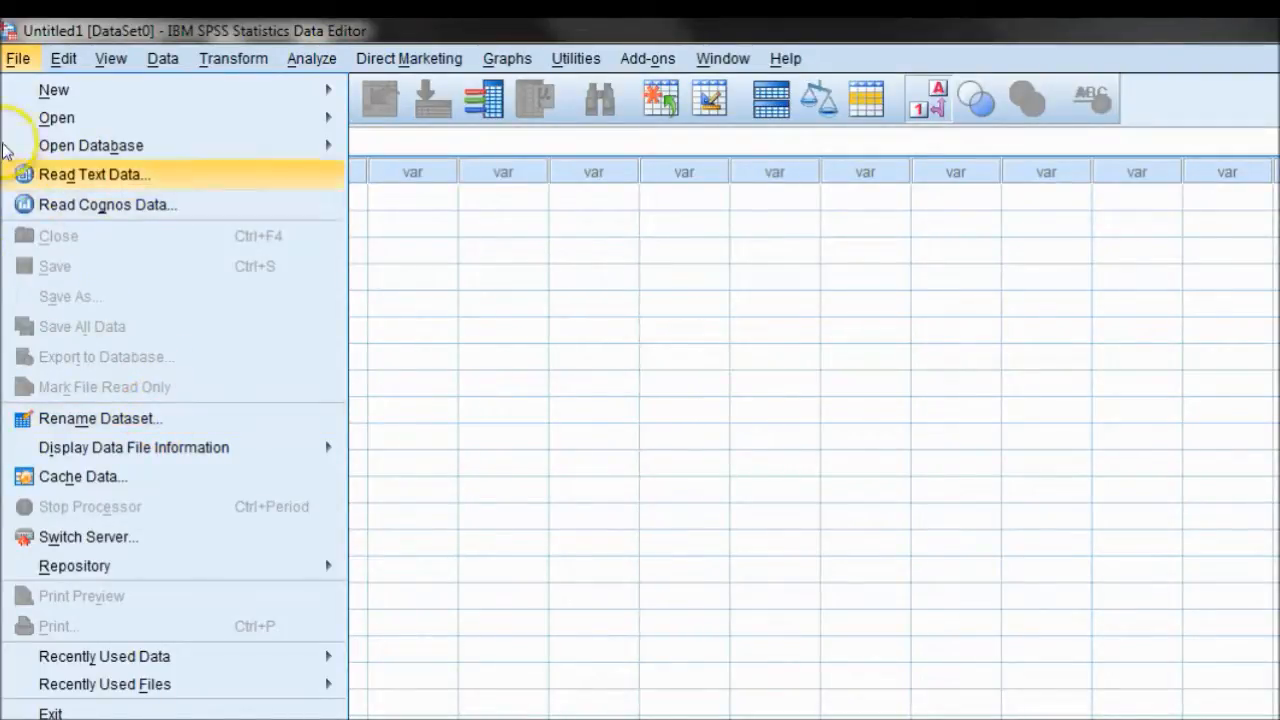
left_click(53, 60)
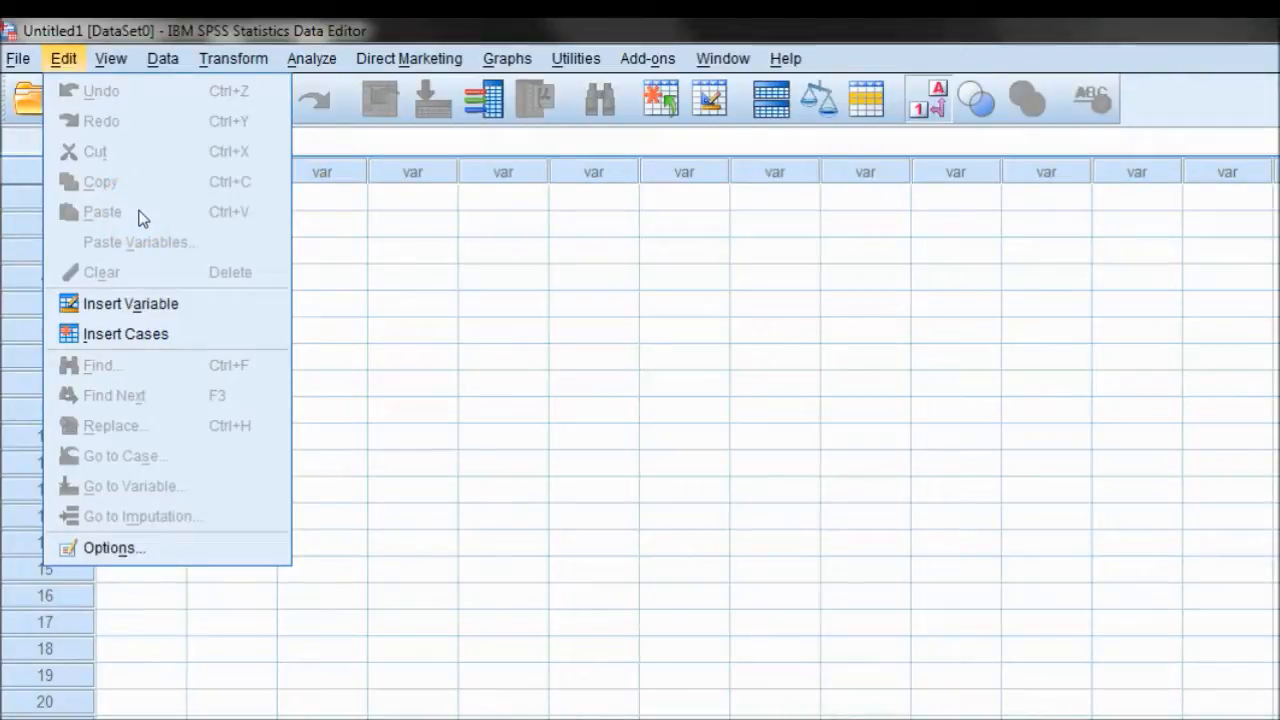
left_click(143, 268)
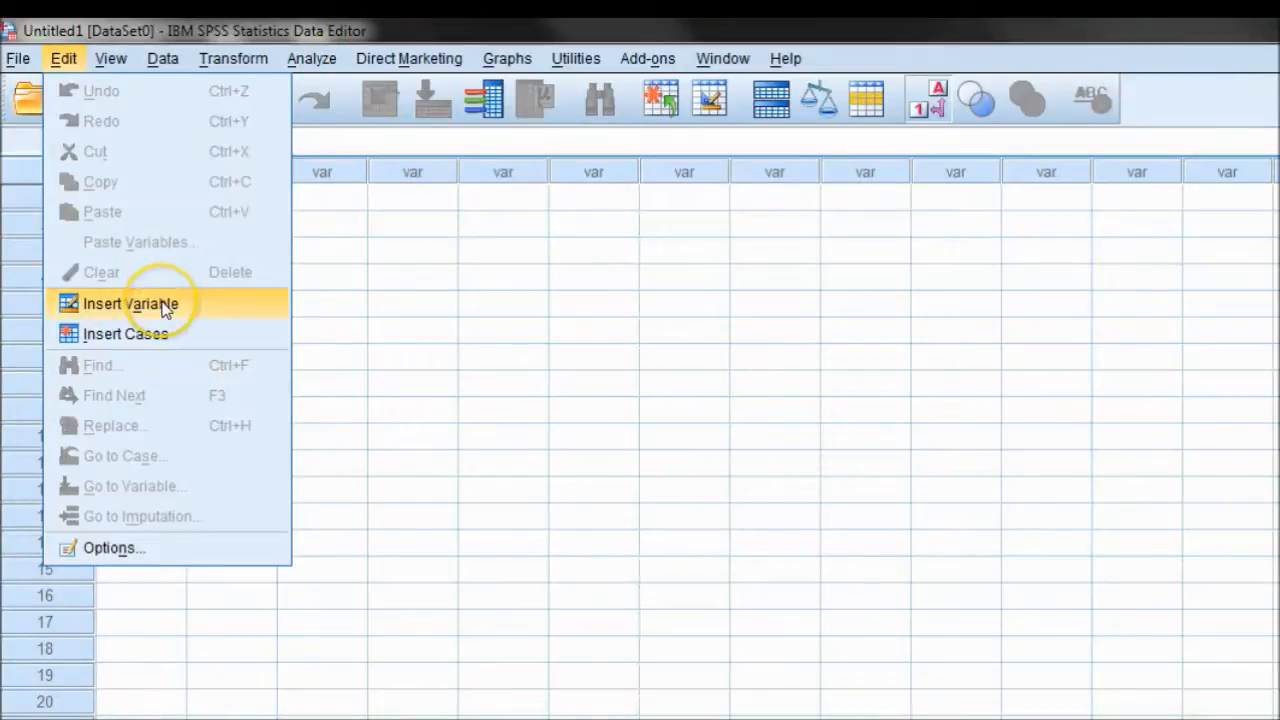
left_click(177, 335)
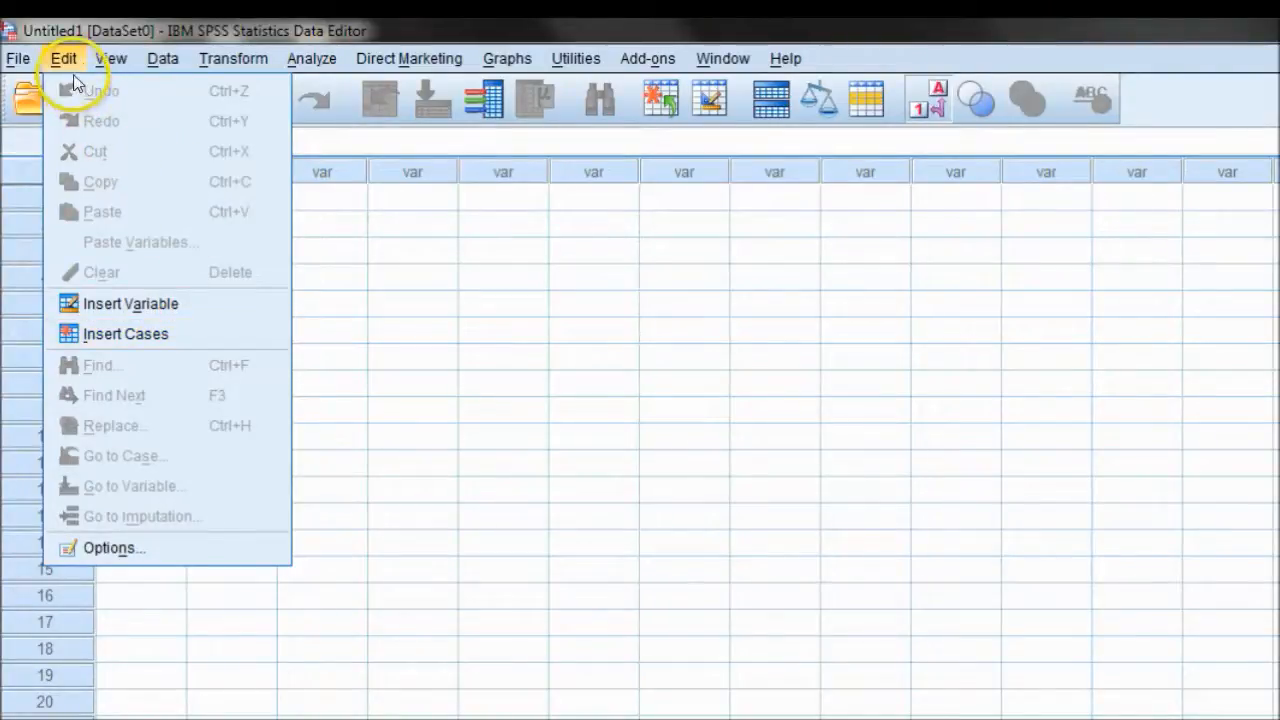
- Hide the data sheet's grid lines and show them again
mouse_move(110, 62)
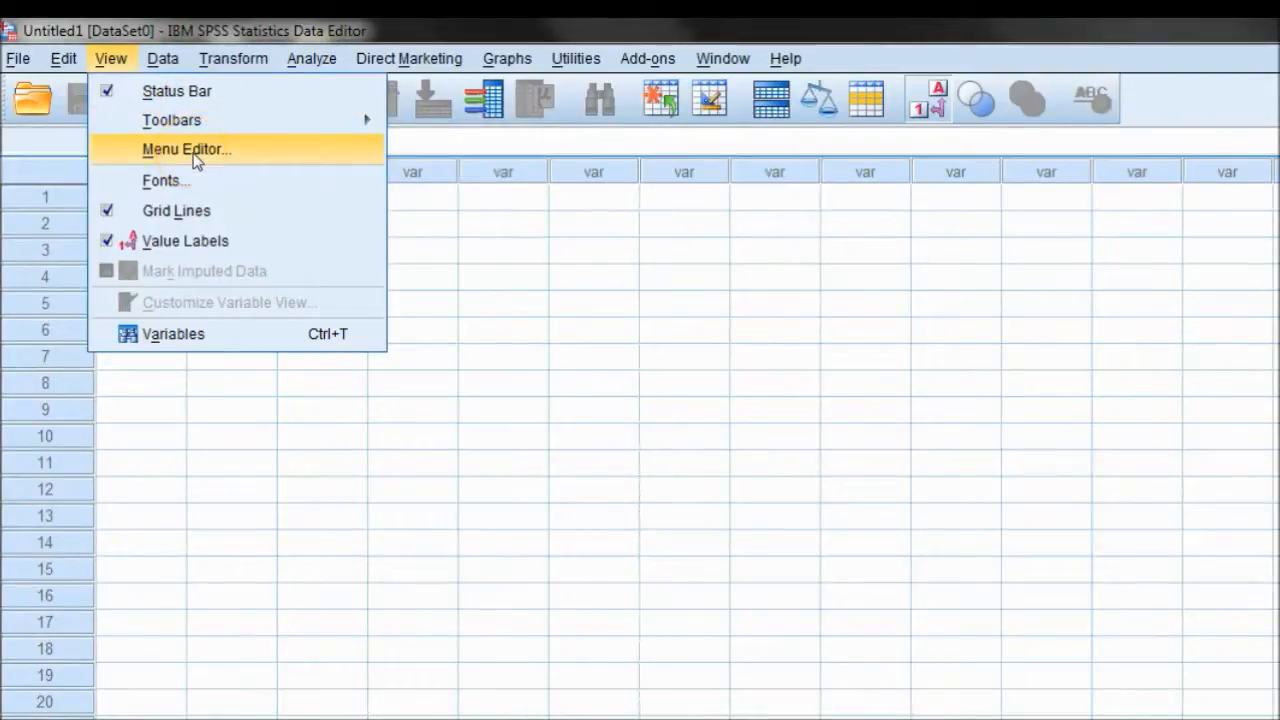
left_click(208, 209)
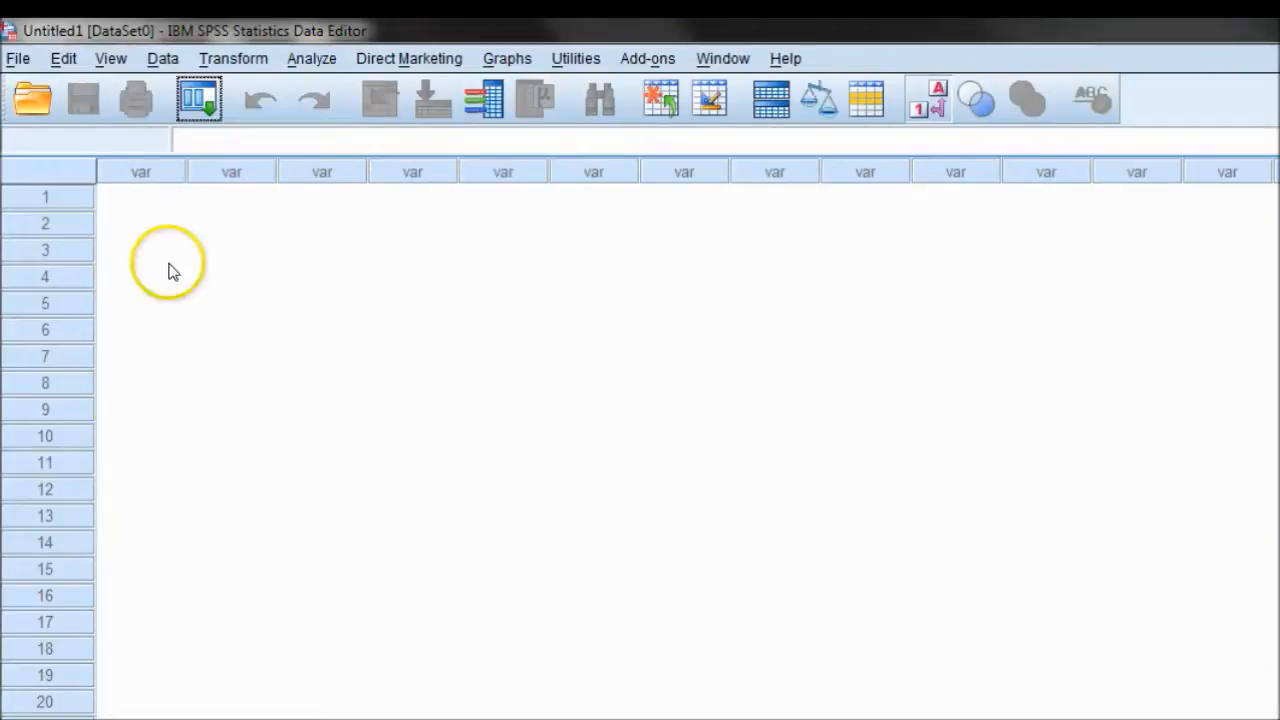
left_click(125, 70)
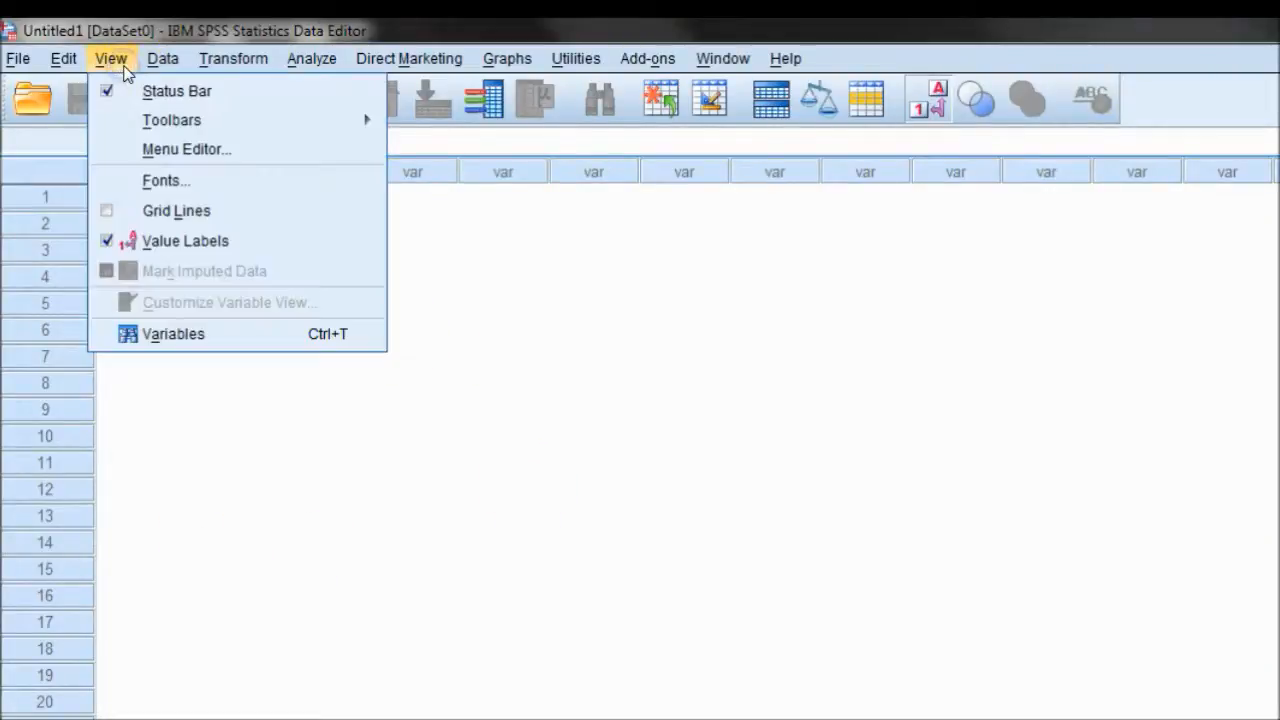
left_click(162, 209)
- Turn off the display of value labels in the data sheet
left_click(110, 58)
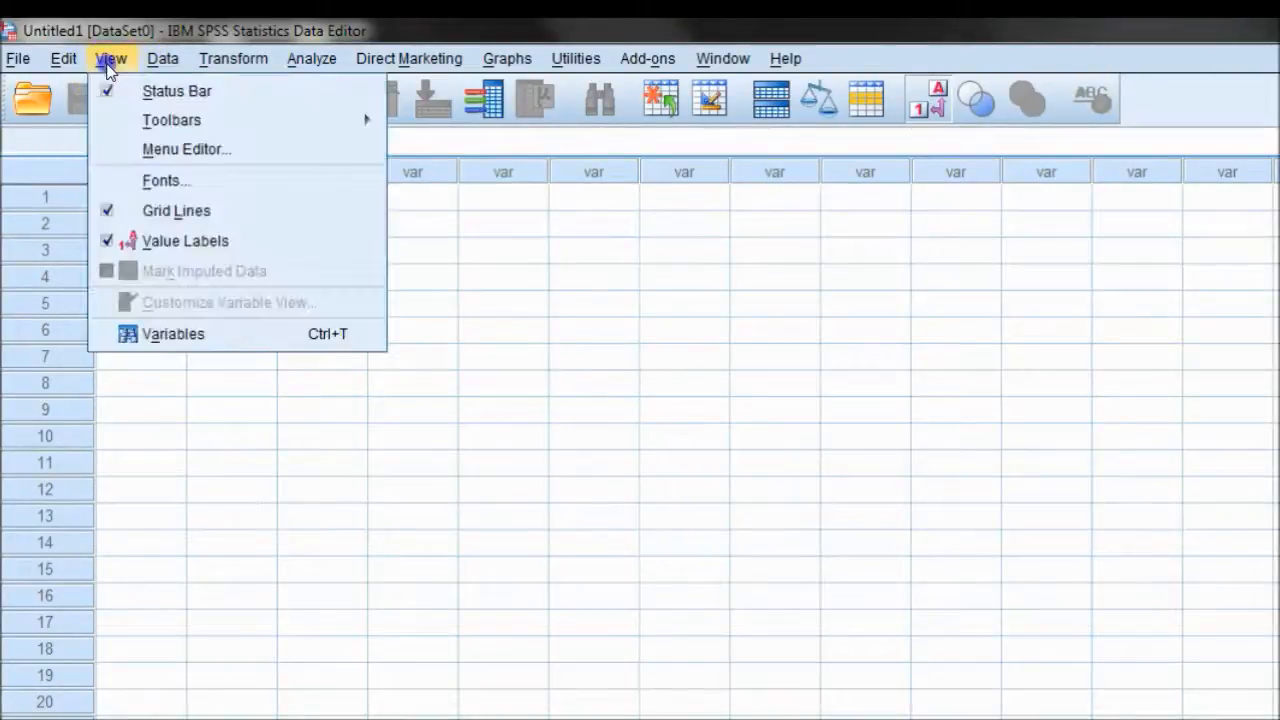
left_click(176, 244)
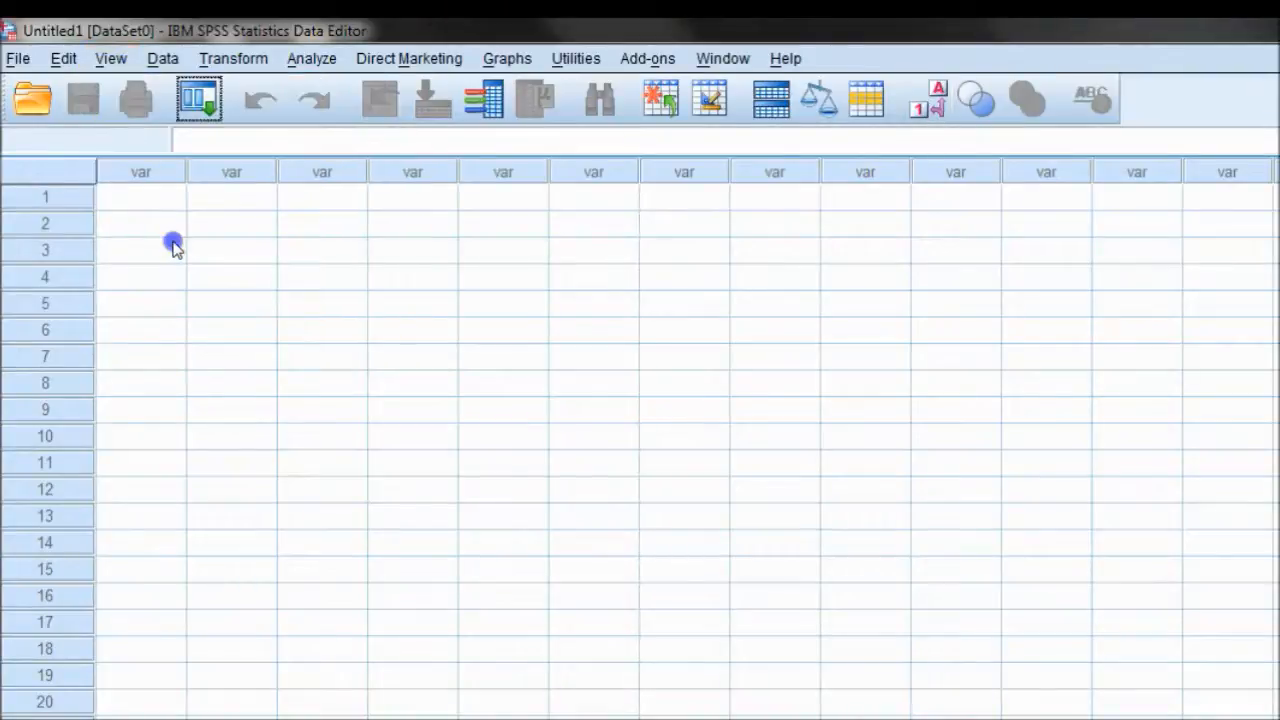
left_click(117, 62)
- Examine the data management, transformation and statistical analysis commands, including comparing means, correlation, regression and nonparametric tests
left_click(160, 58)
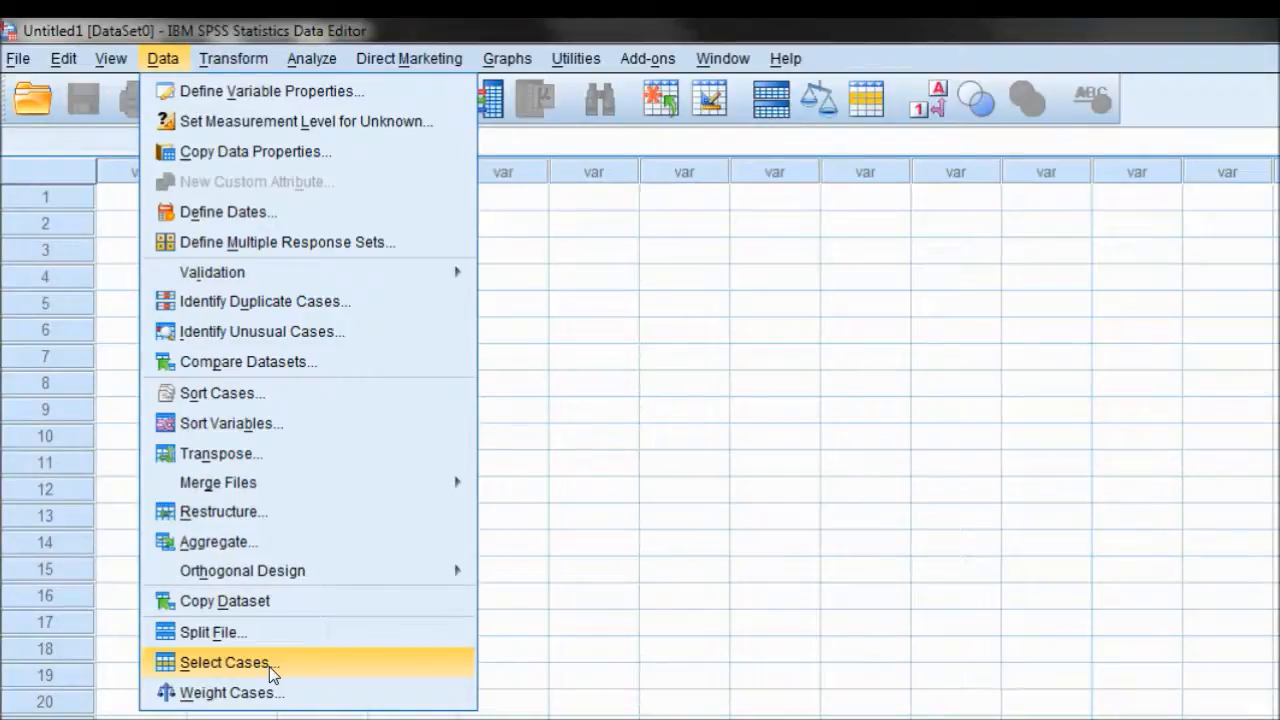
mouse_move(224, 64)
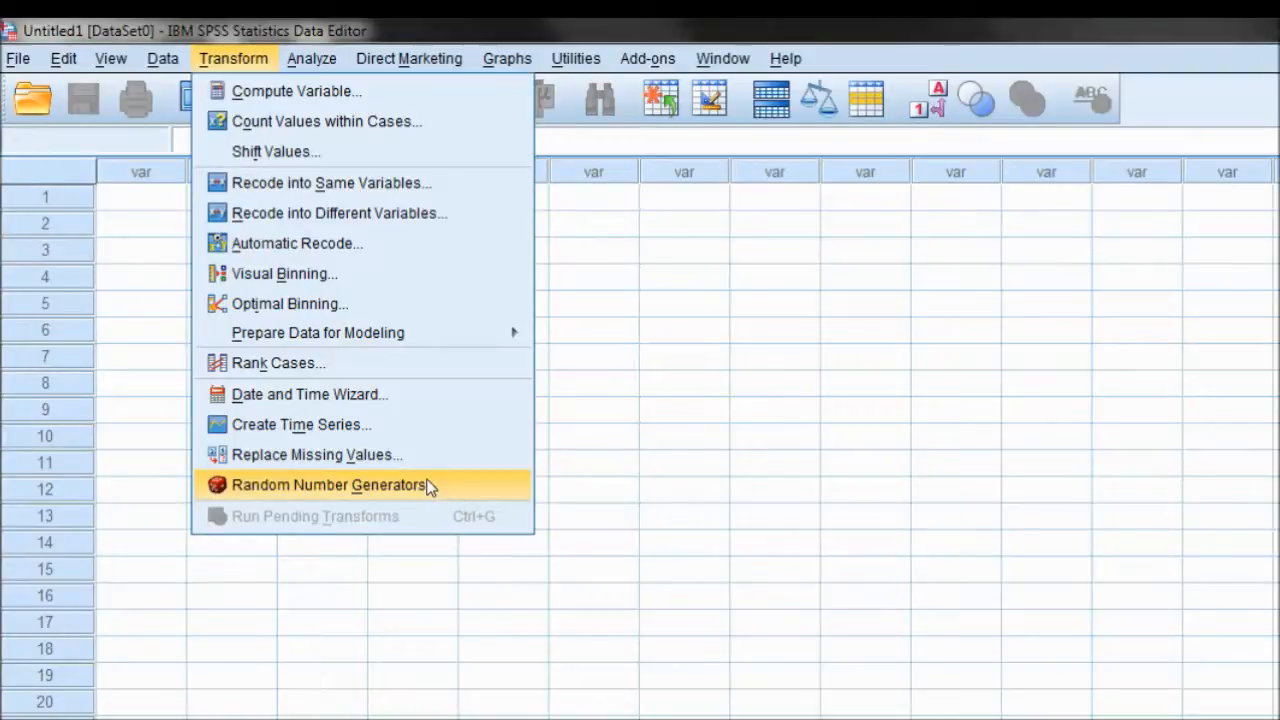
mouse_move(306, 58)
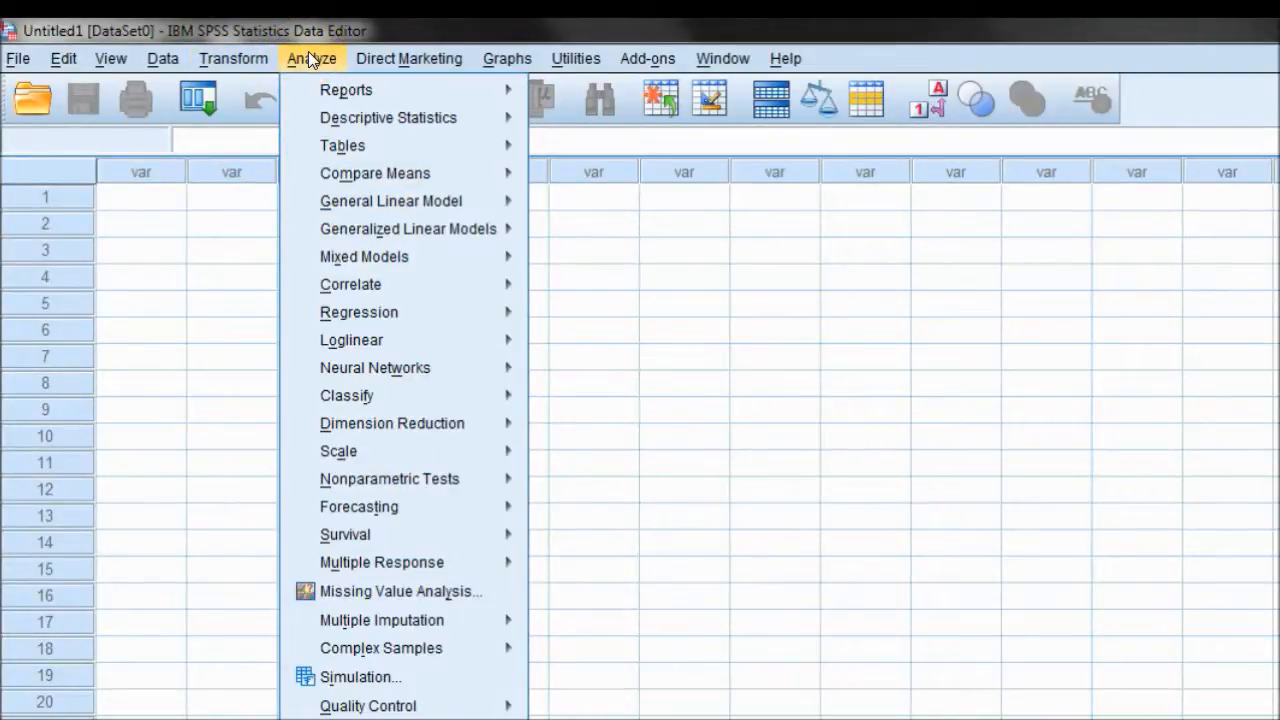
mouse_move(325, 100)
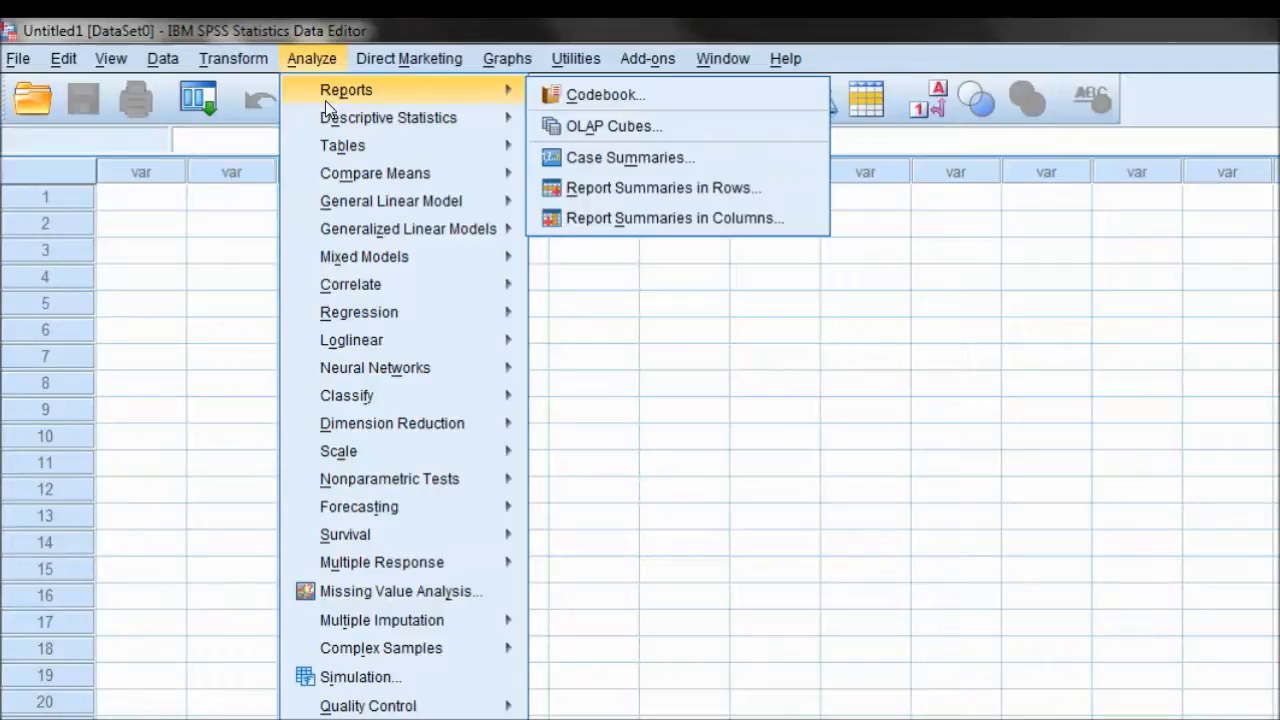
mouse_move(383, 128)
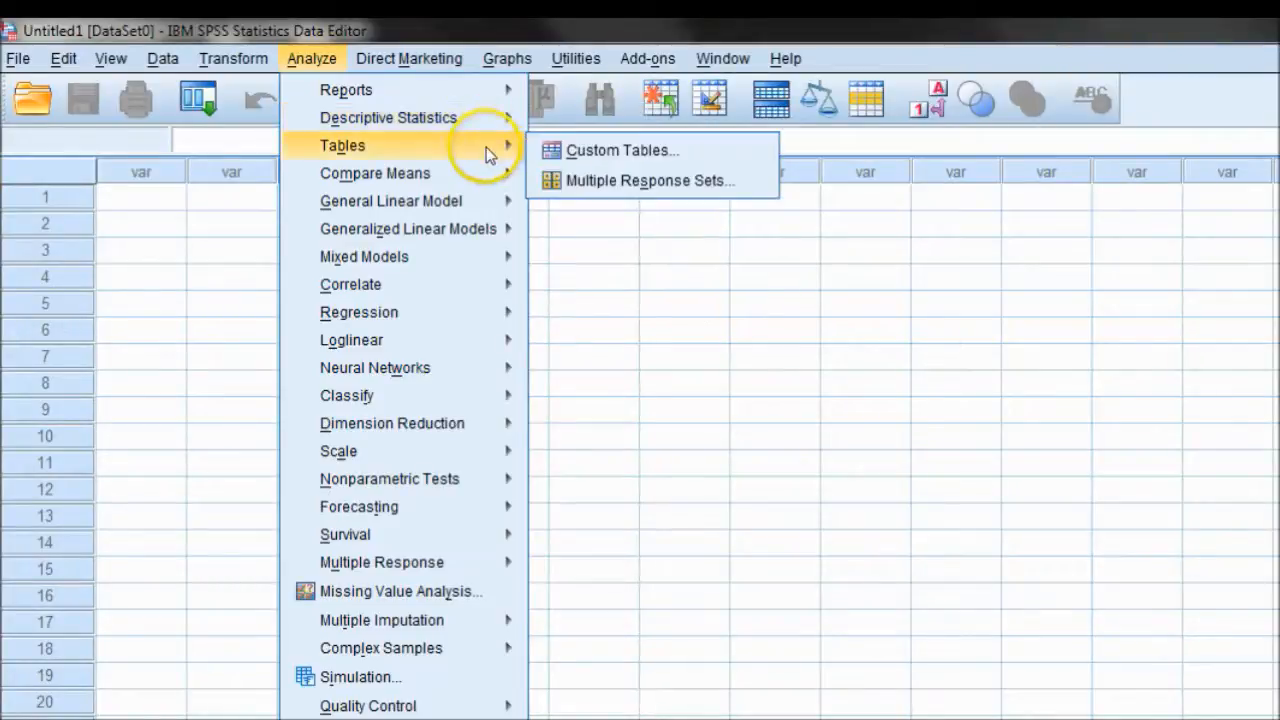
mouse_move(472, 175)
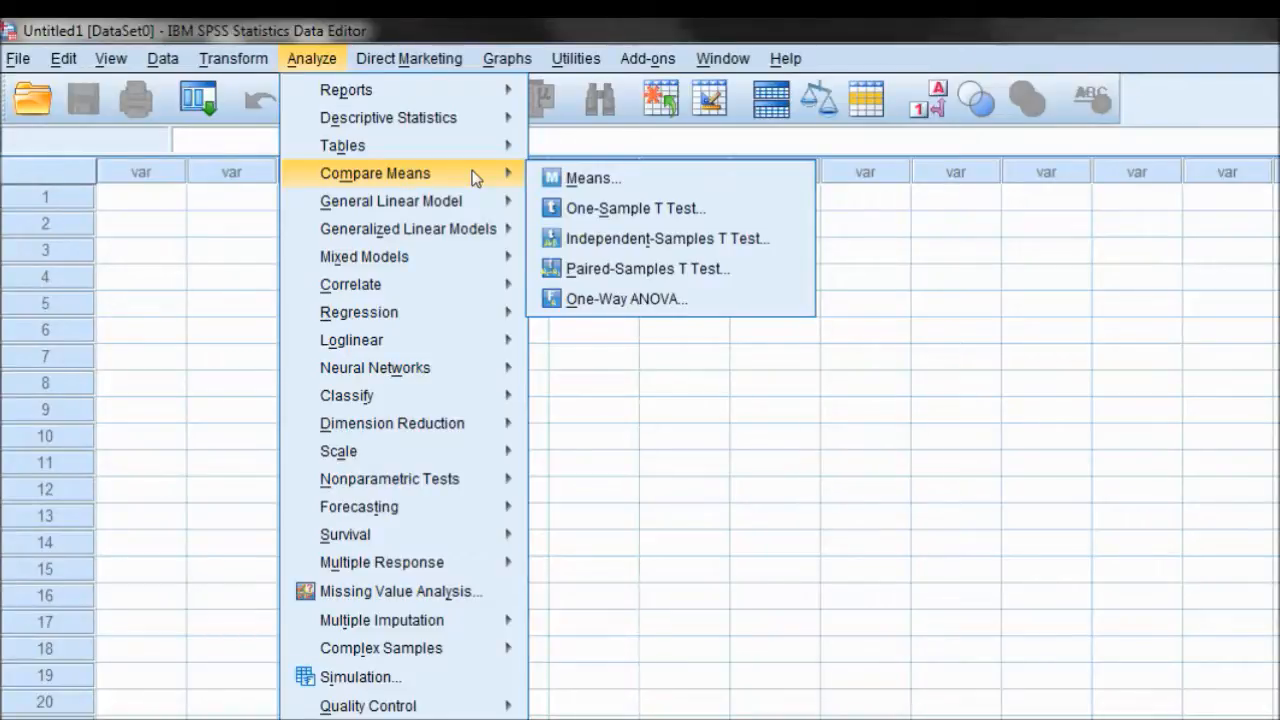
mouse_move(475, 282)
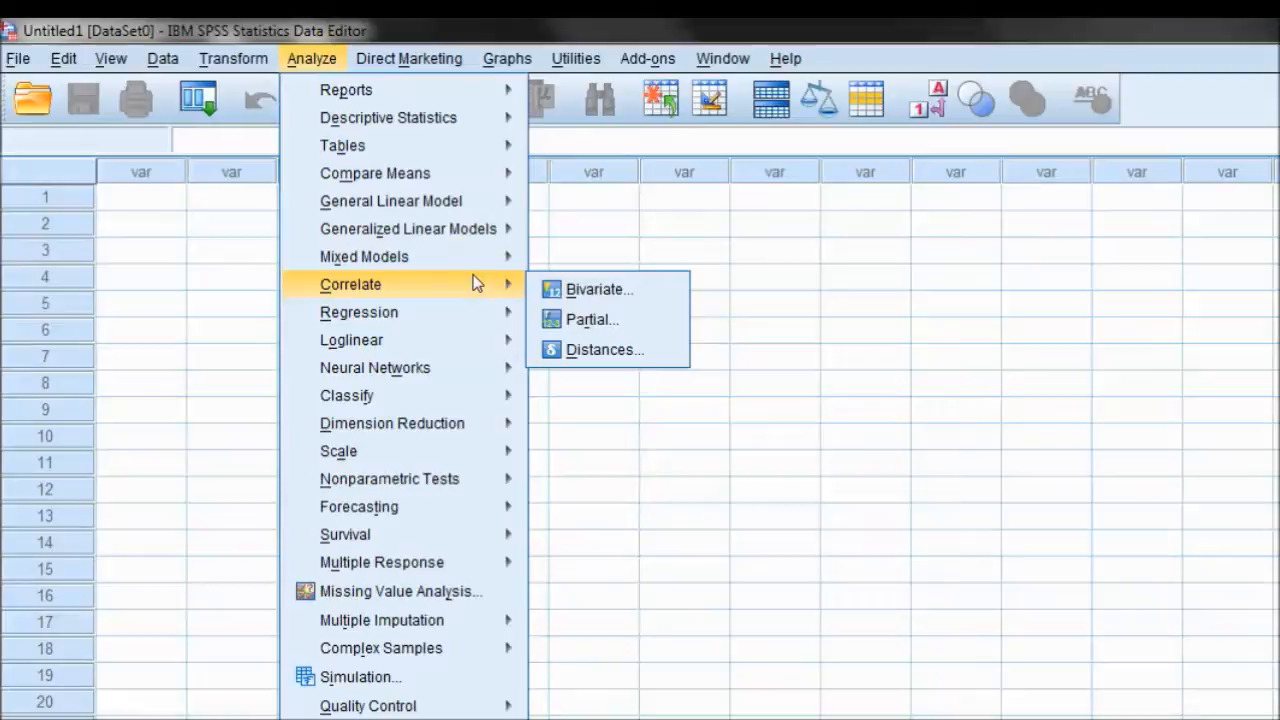
mouse_move(448, 312)
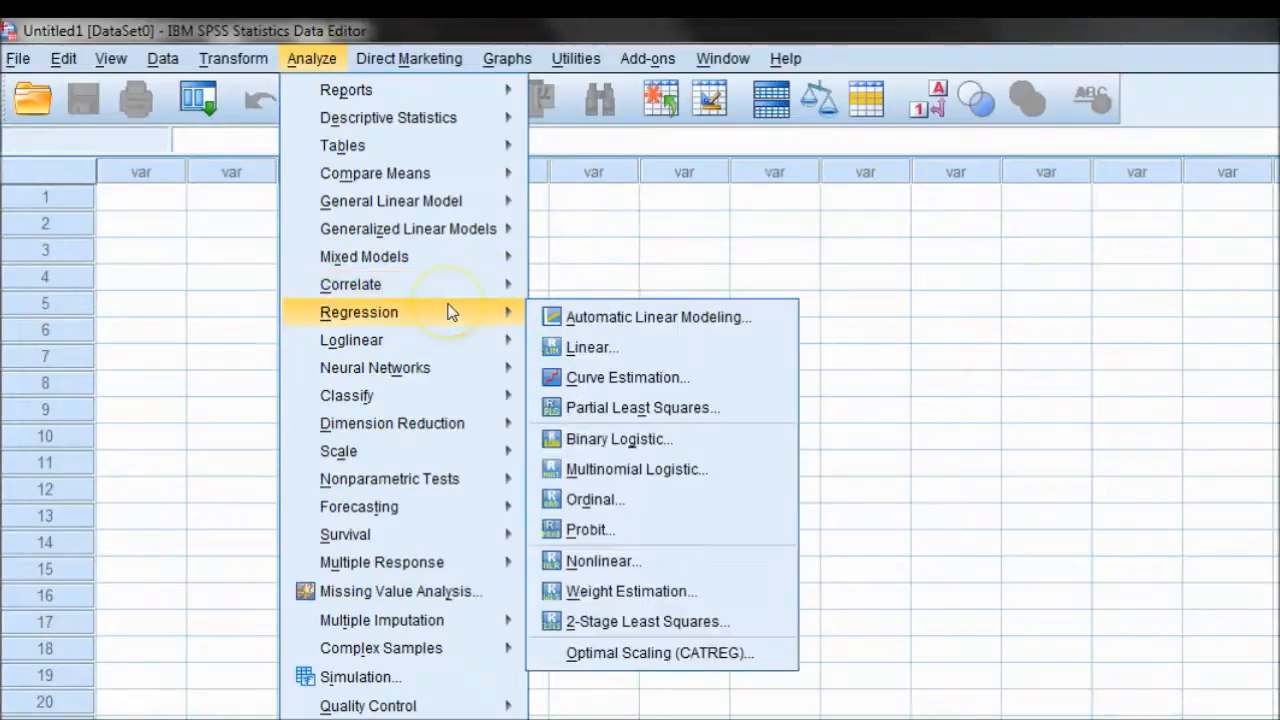
mouse_move(437, 462)
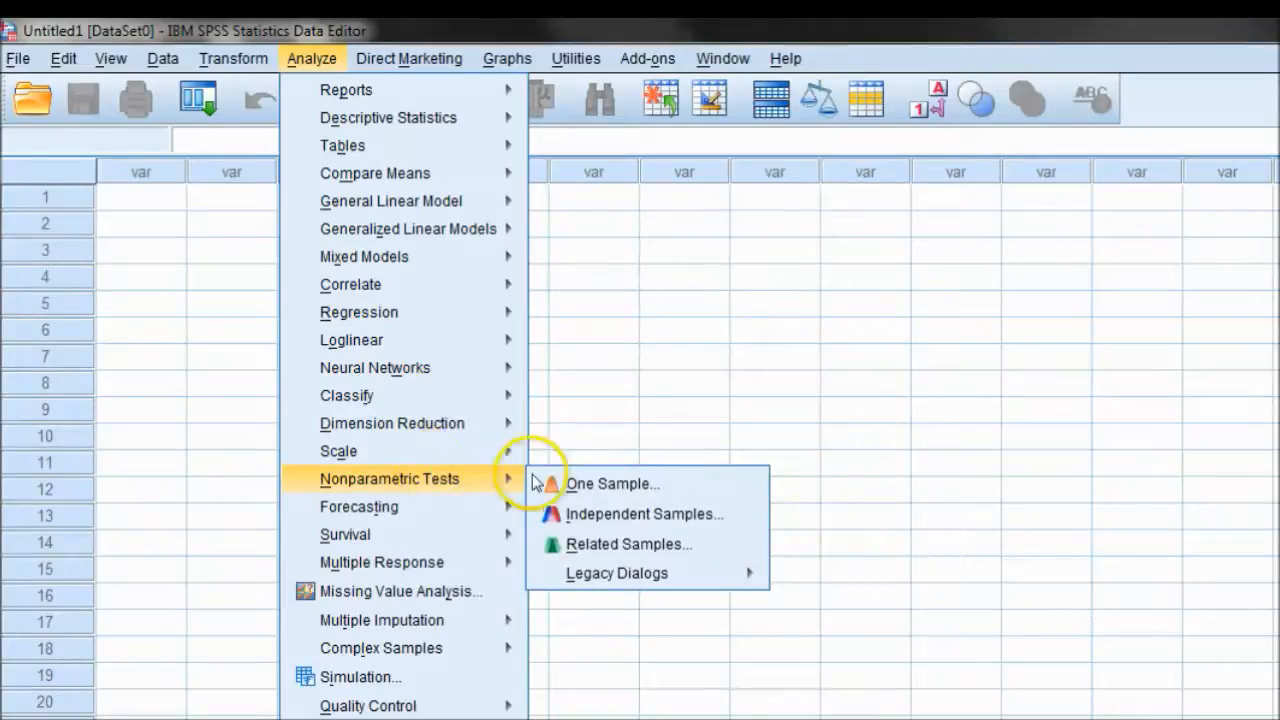
mouse_move(621, 577)
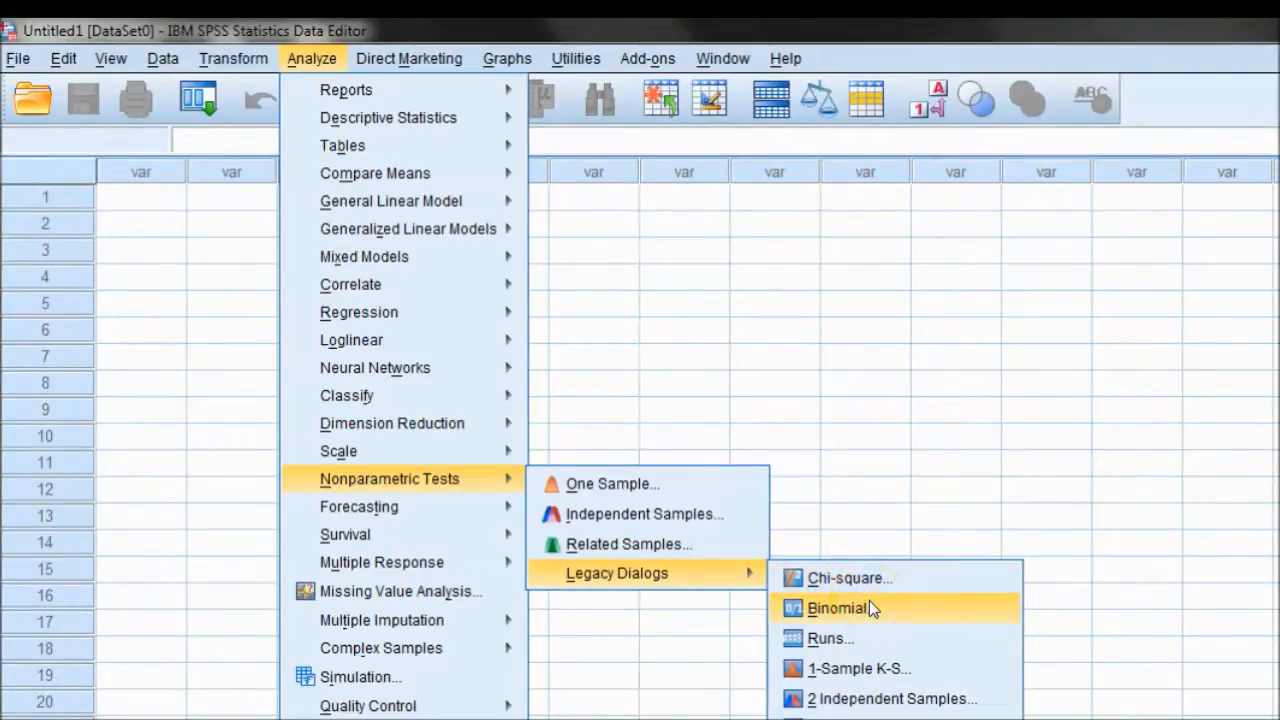
left_click(422, 540)
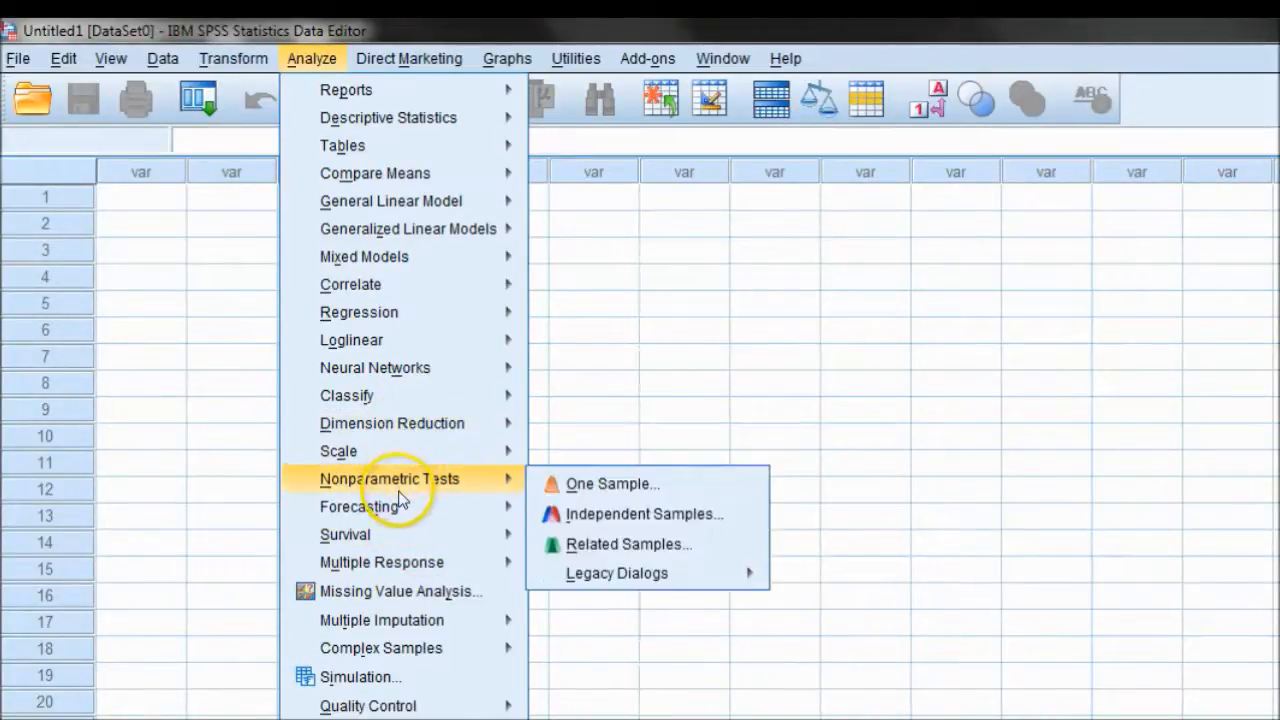
left_click(402, 505)
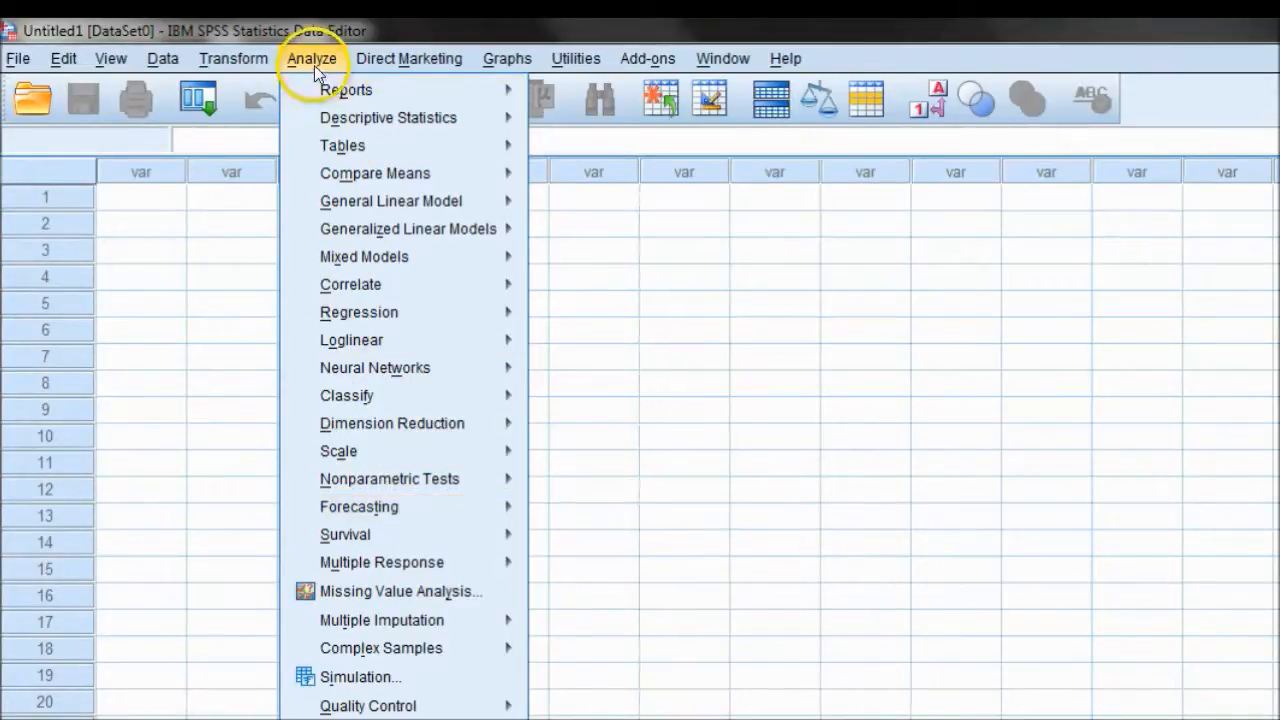
- Review the direct marketing, graph, add-on and utility commands, including the legacy chart types
mouse_move(389, 60)
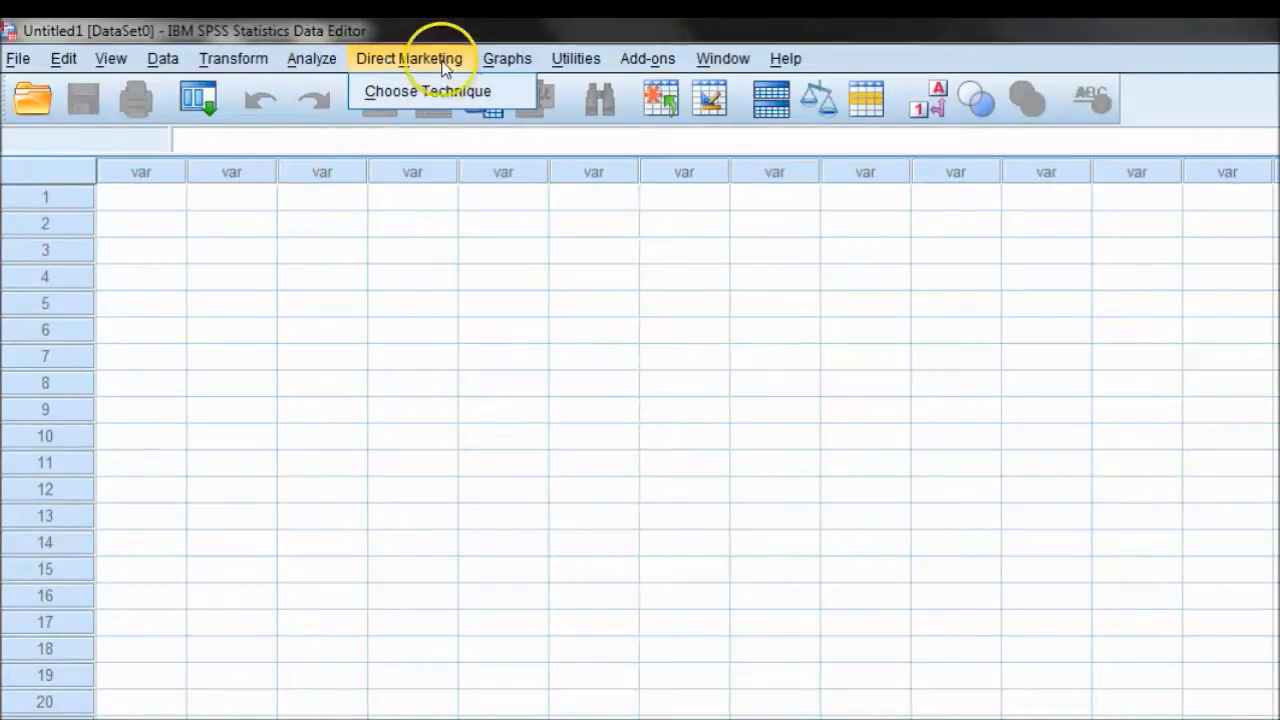
left_click(505, 58)
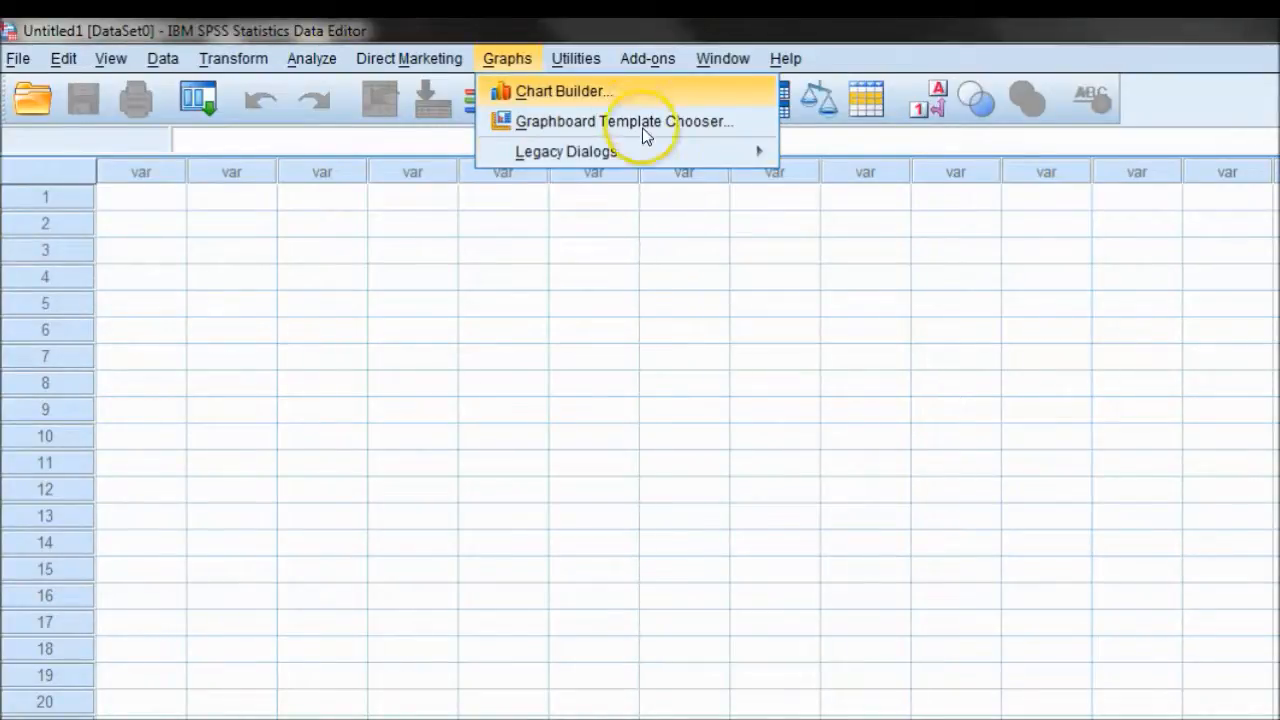
mouse_move(667, 150)
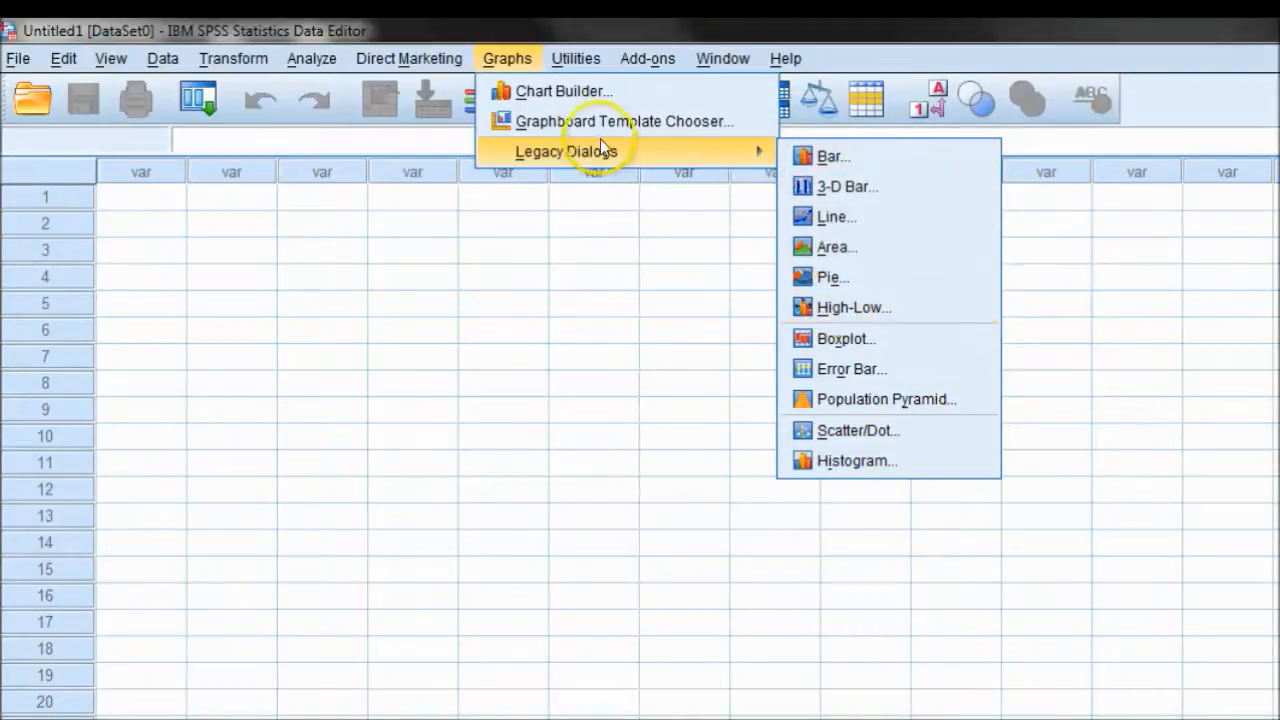
mouse_move(667, 153)
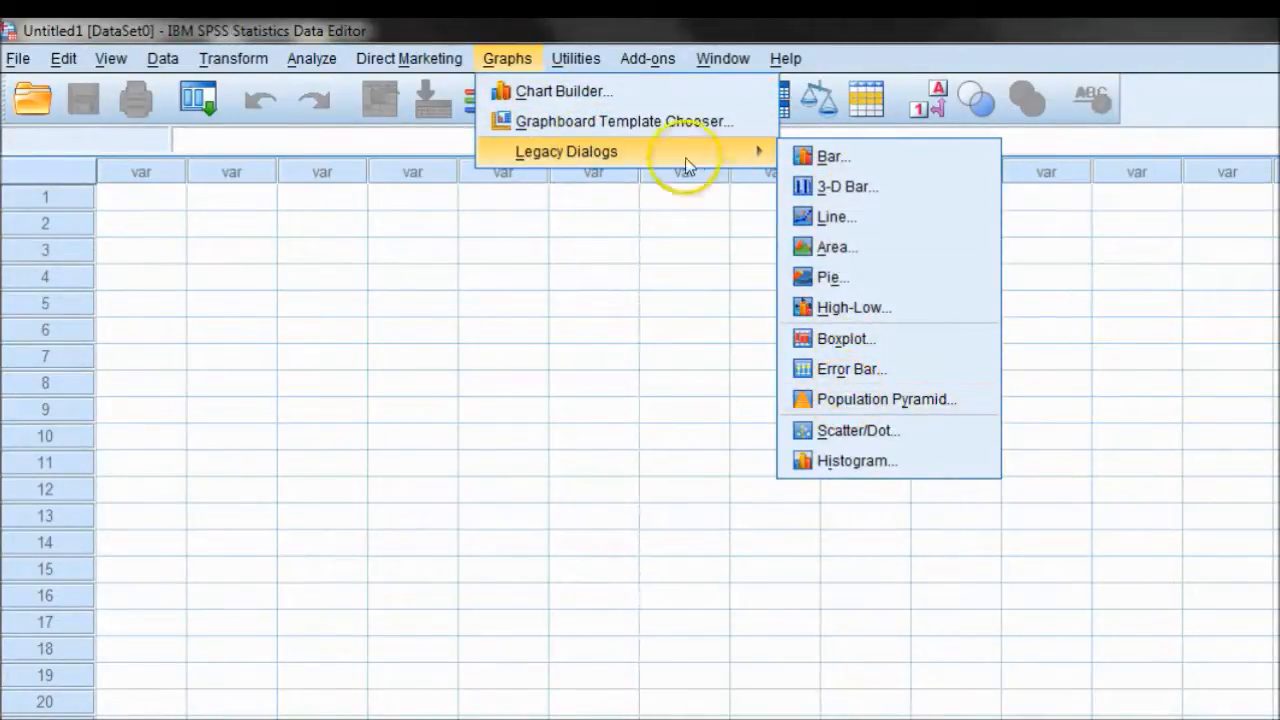
mouse_move(645, 62)
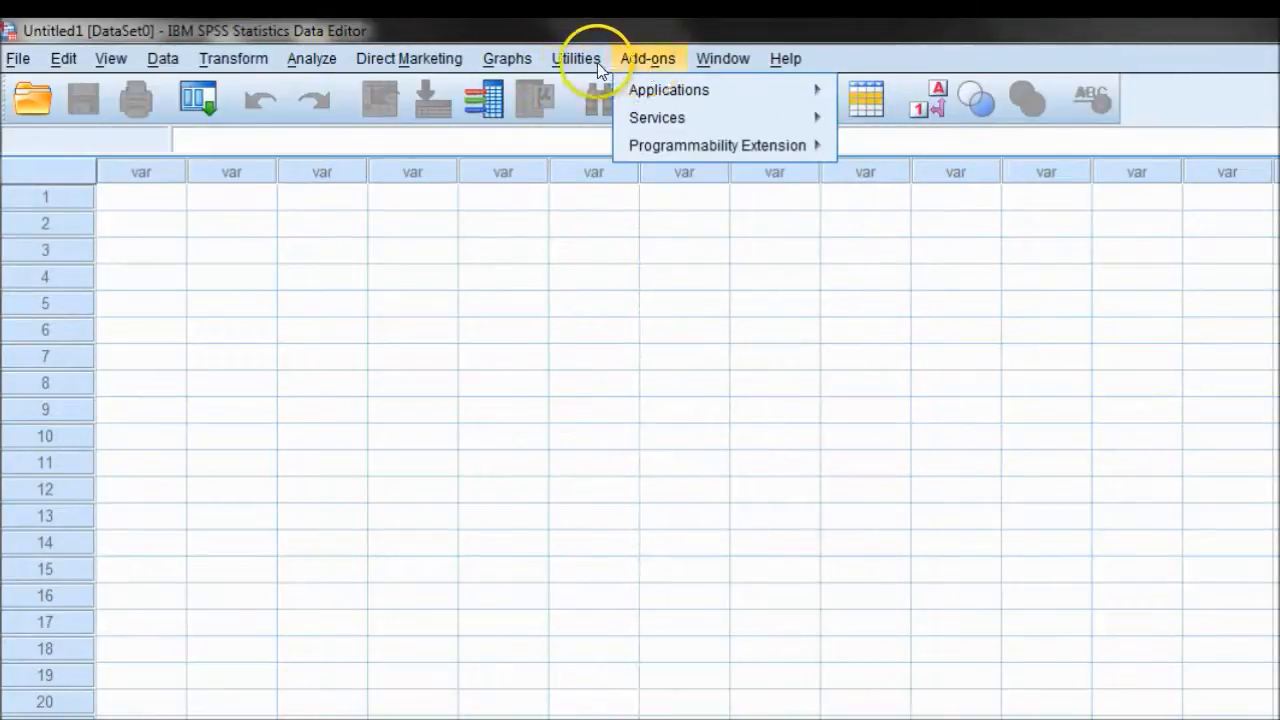
mouse_move(595, 62)
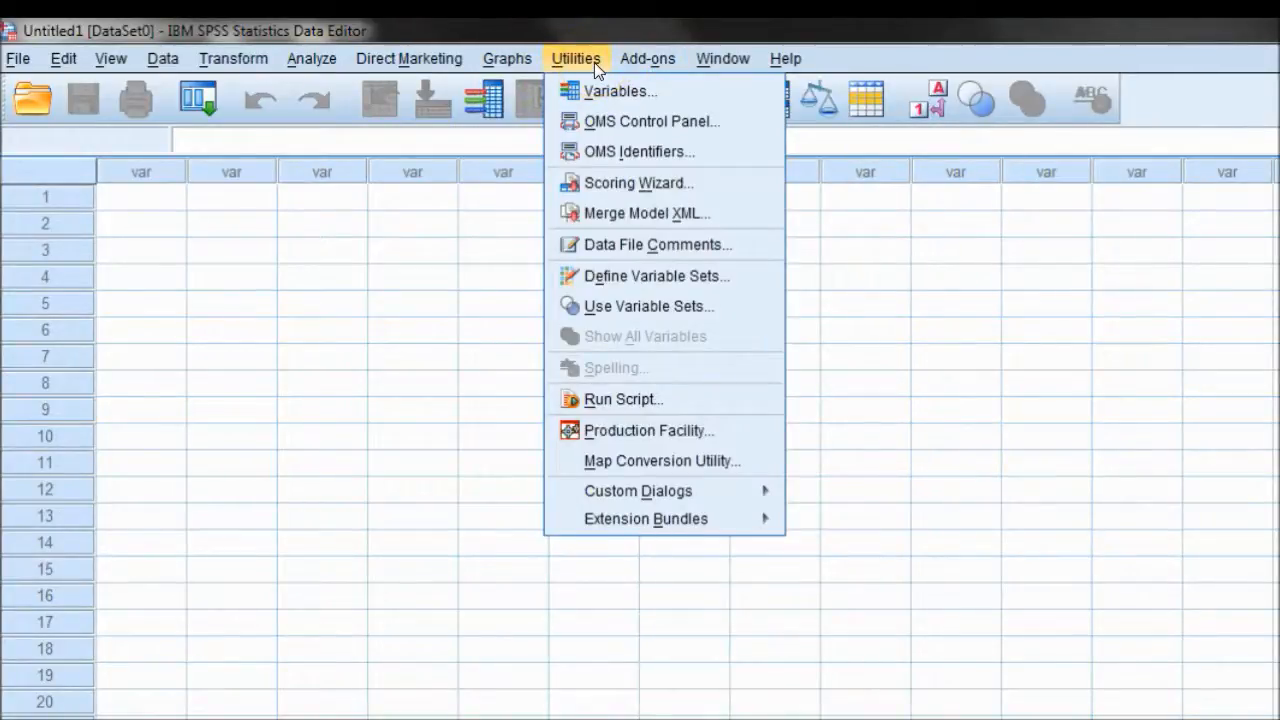
- Review the window and help commands and open the help system's topics
mouse_move(712, 60)
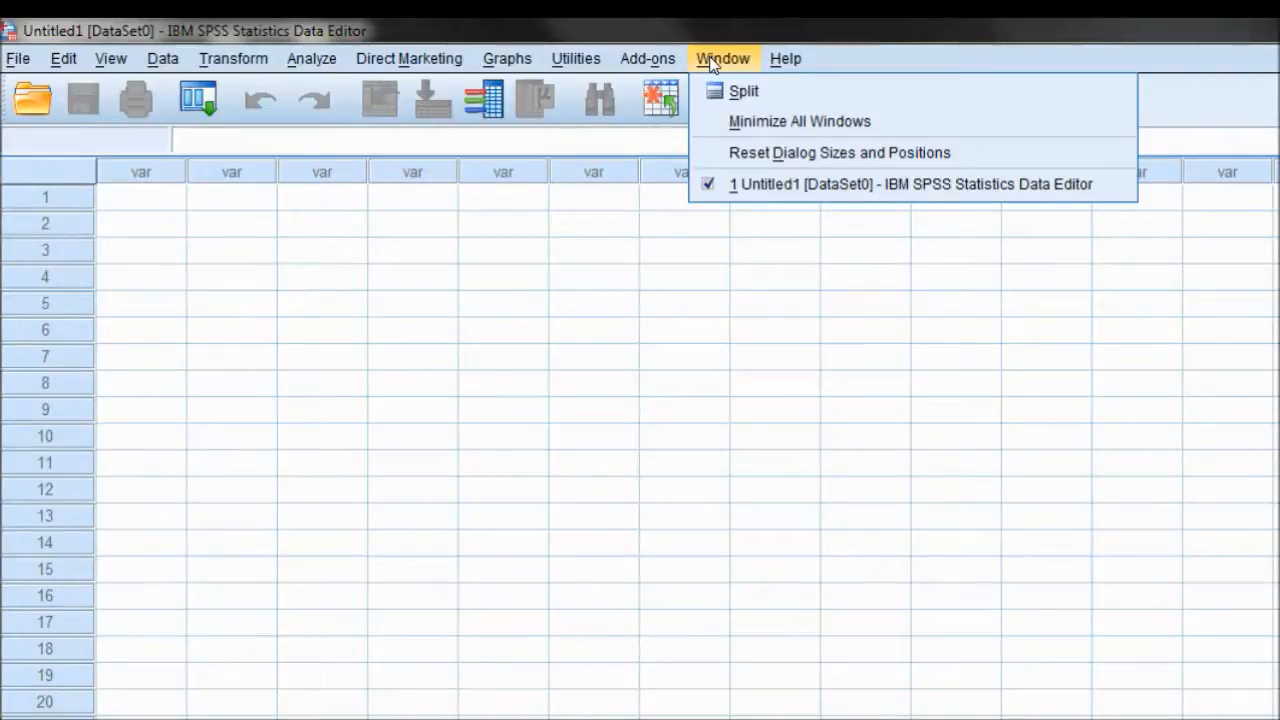
left_click(785, 58)
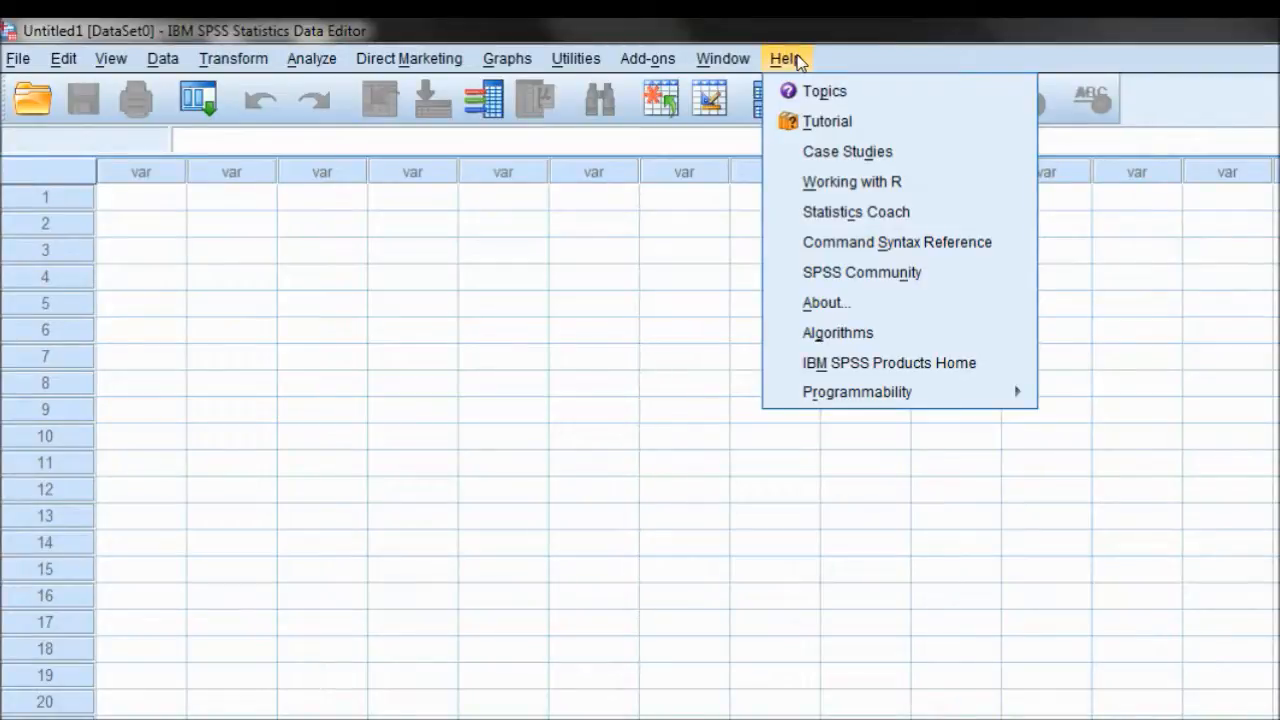
left_click(830, 119)
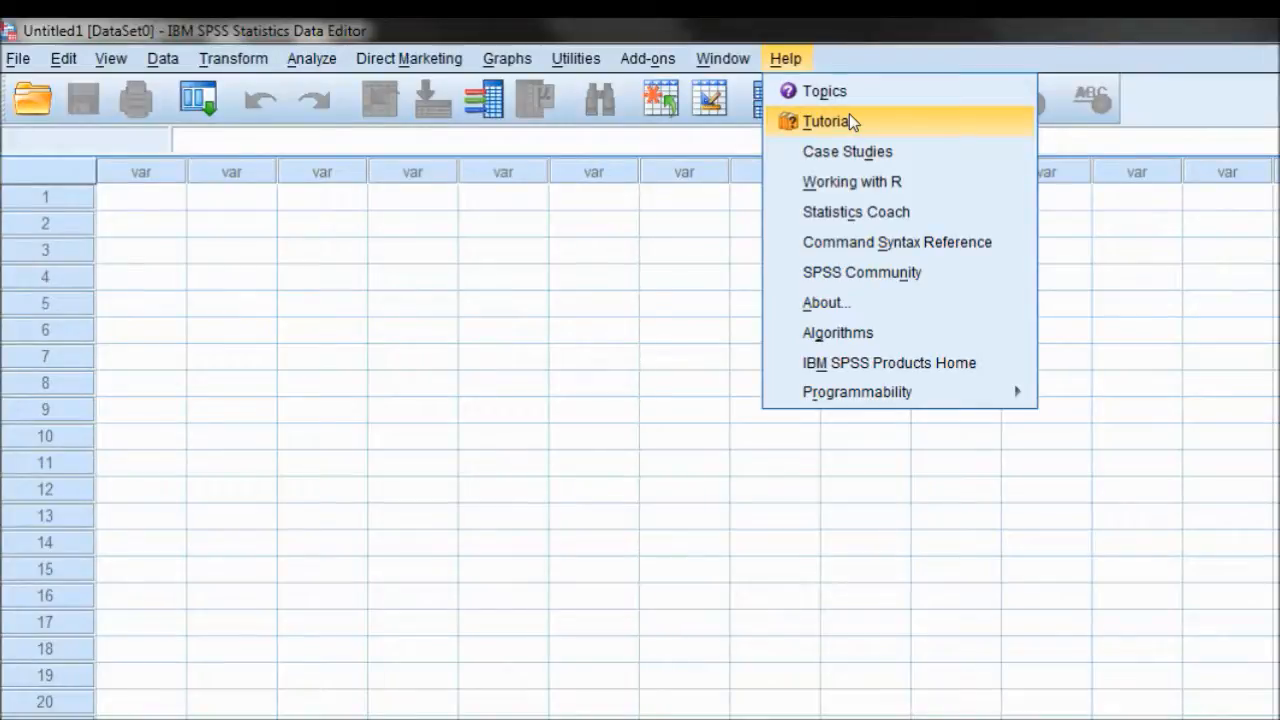
left_click(834, 90)
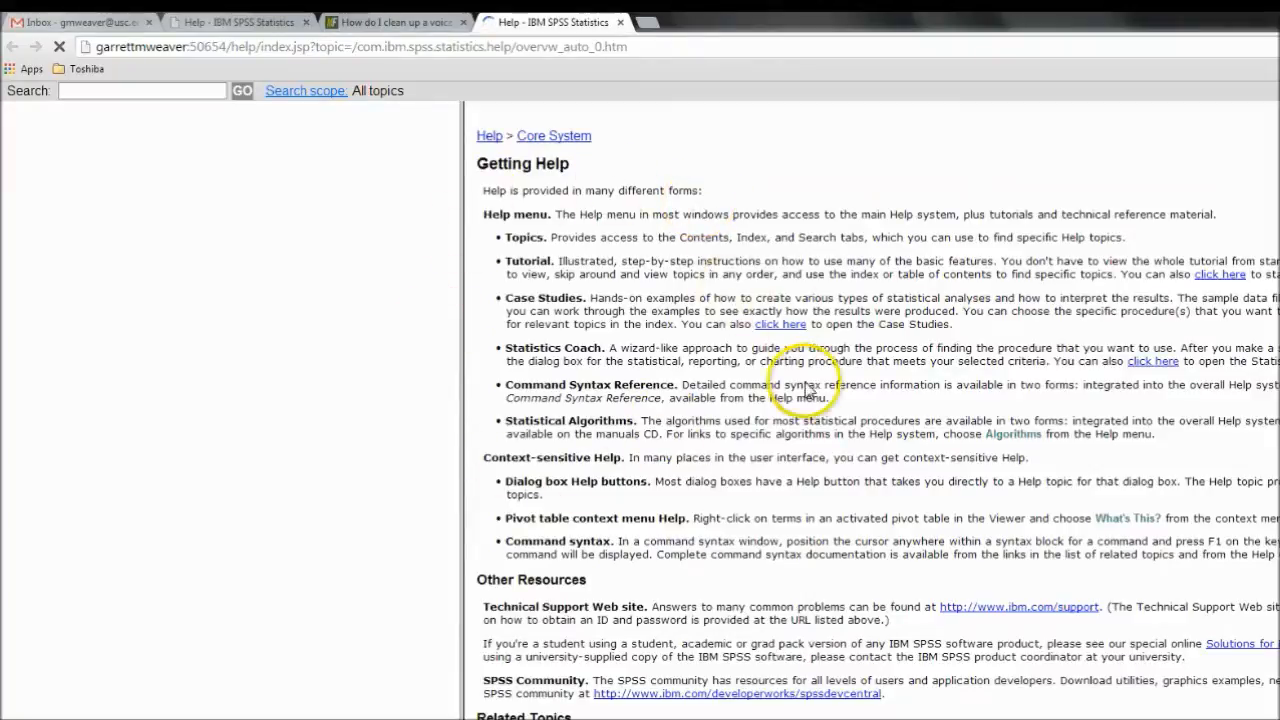
- Search the help for "random number" and read the Random Number Generators topic
left_click(92, 93)
type("random number")
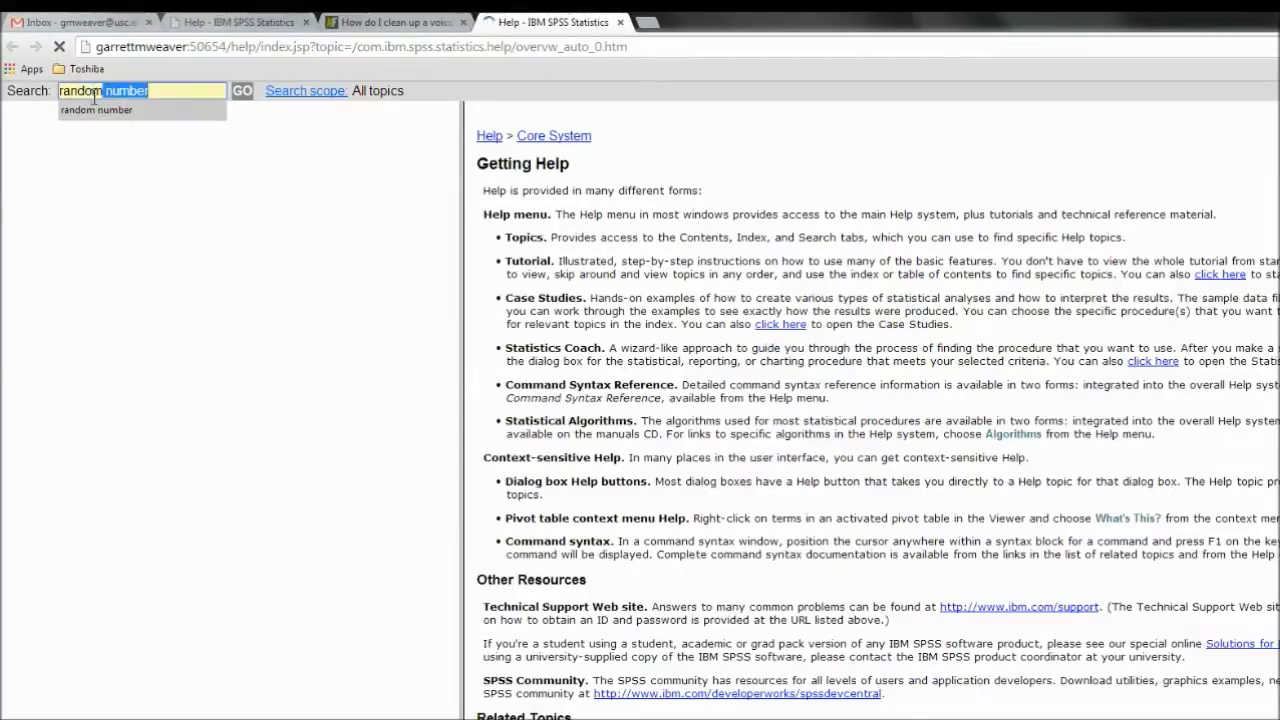
left_click(111, 108)
left_click(243, 91)
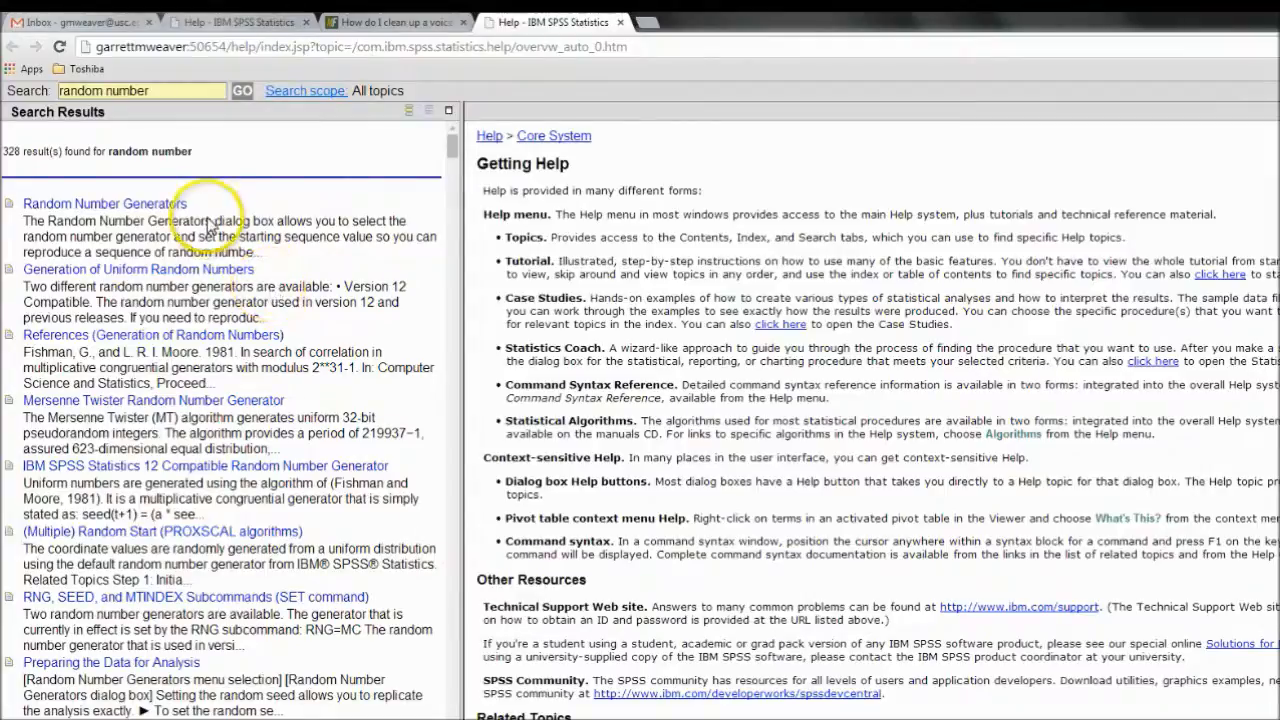
left_click(168, 206)
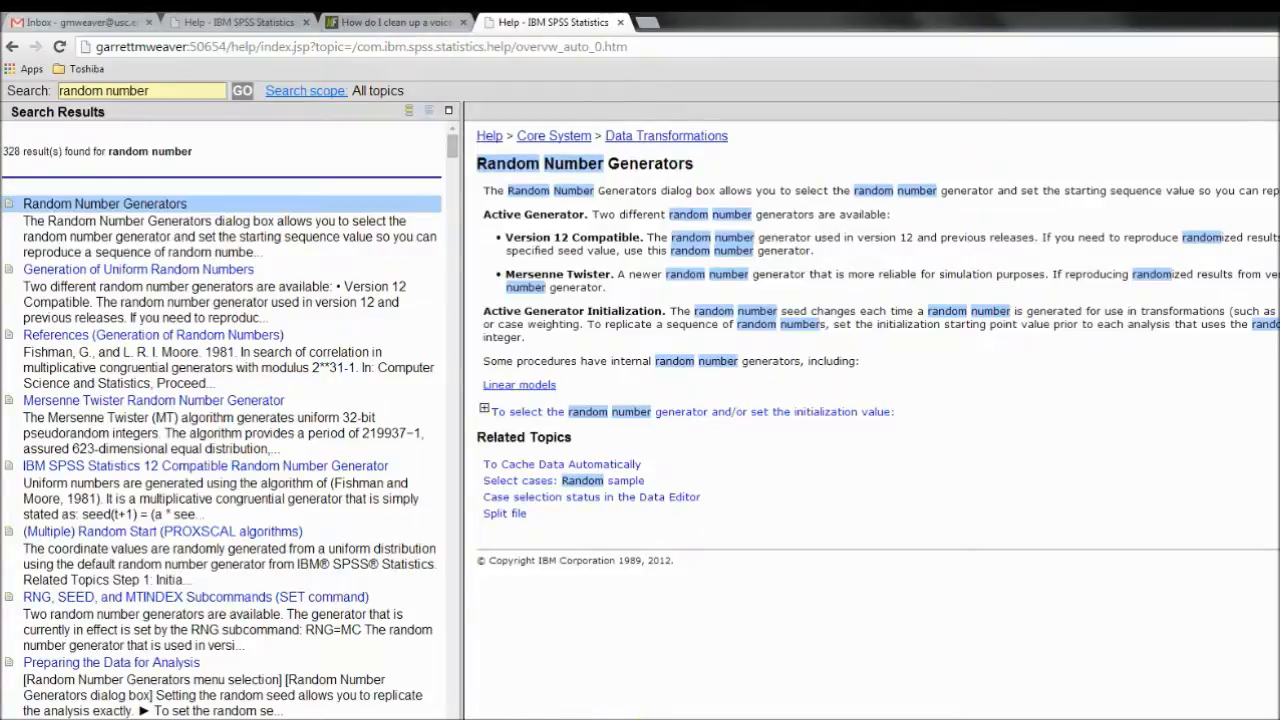
- Return to the SPSS Data Editor and switch the sheet to Variable View
key("alt+Tab")
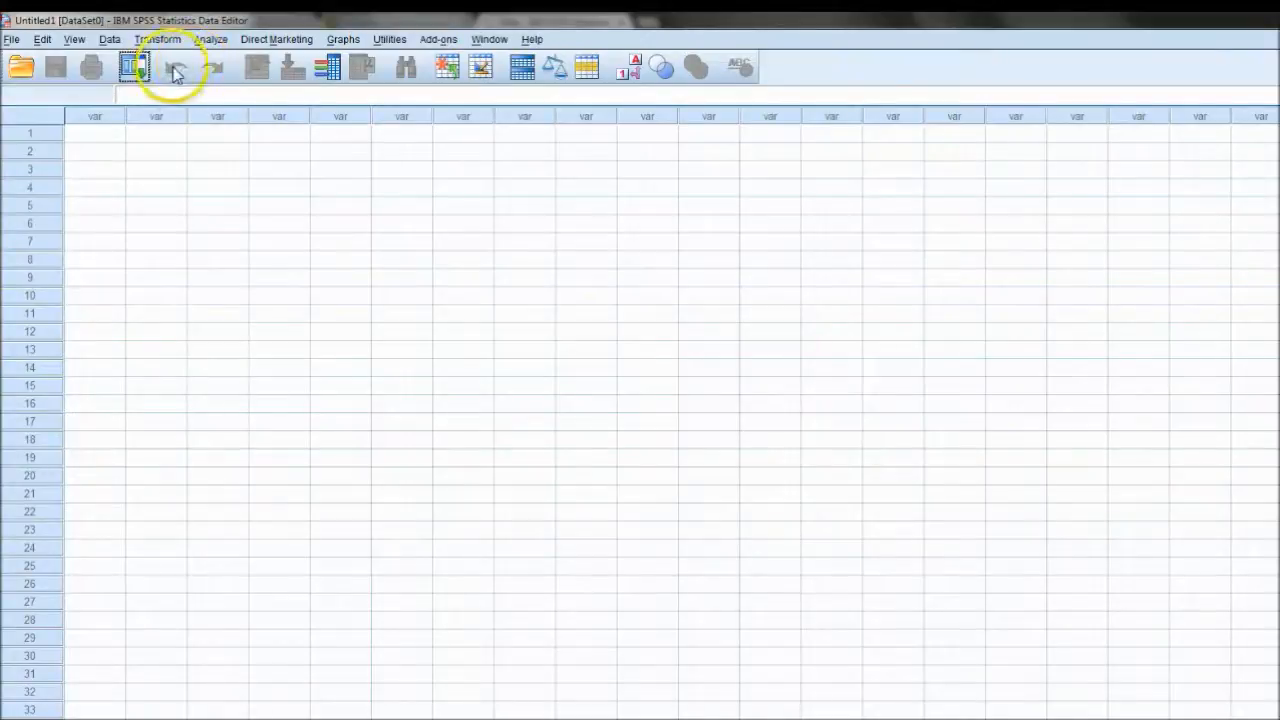
left_click(12, 40)
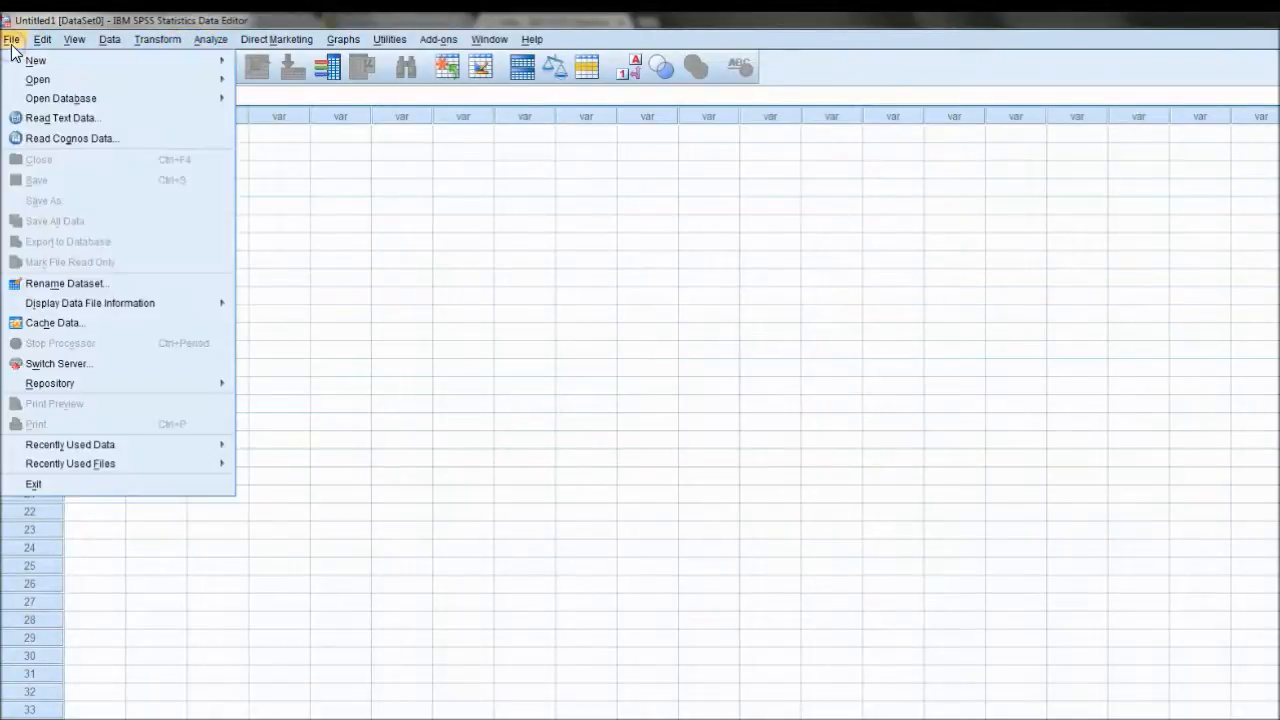
mouse_move(153, 46)
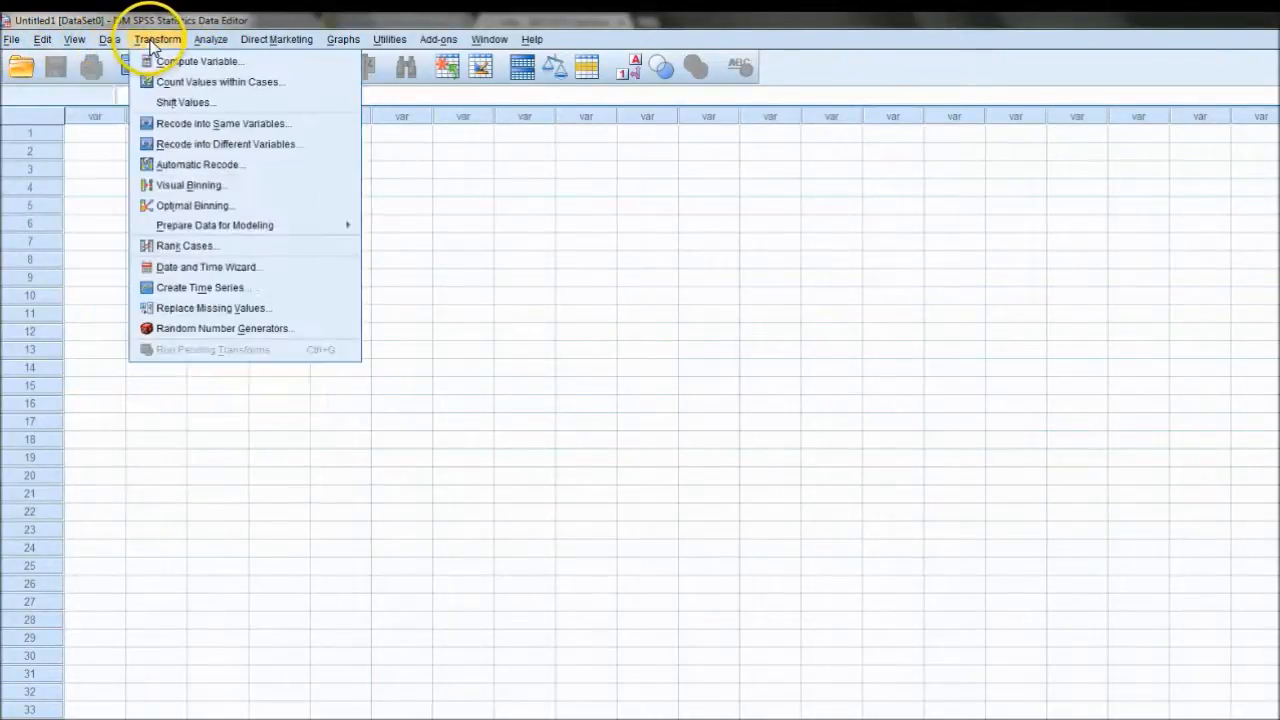
left_click(74, 80)
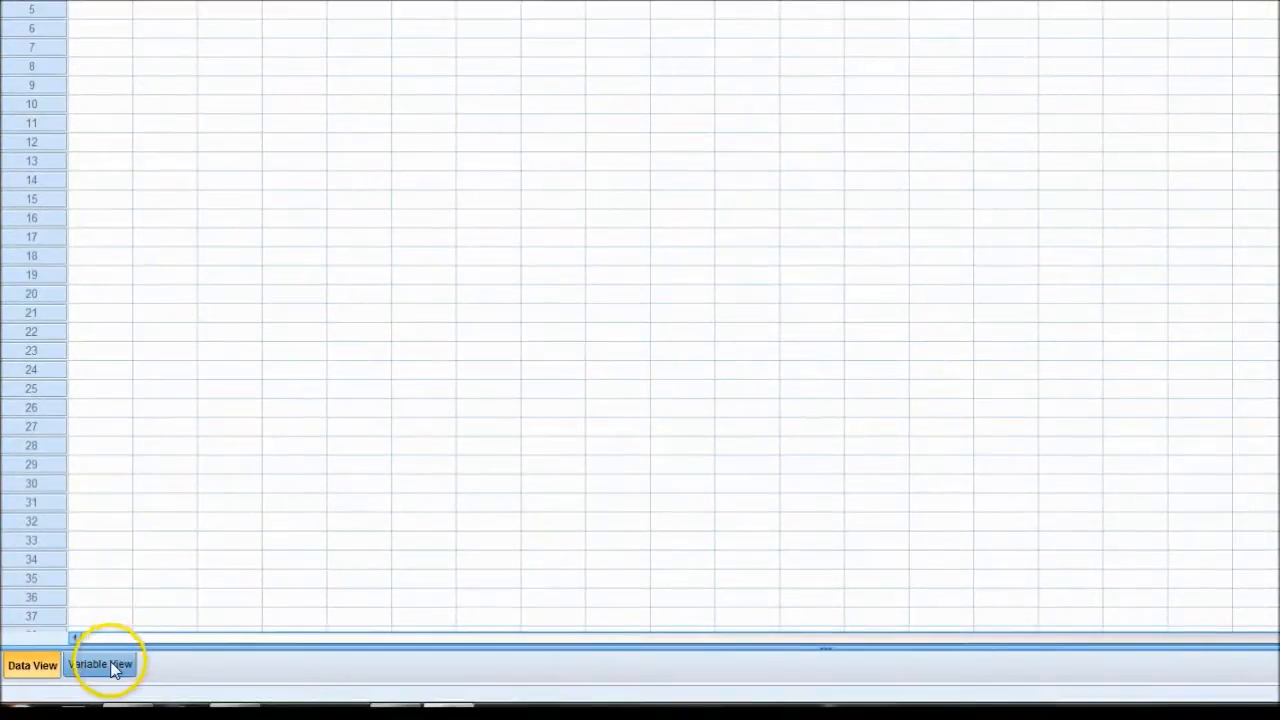
left_click(100, 665)
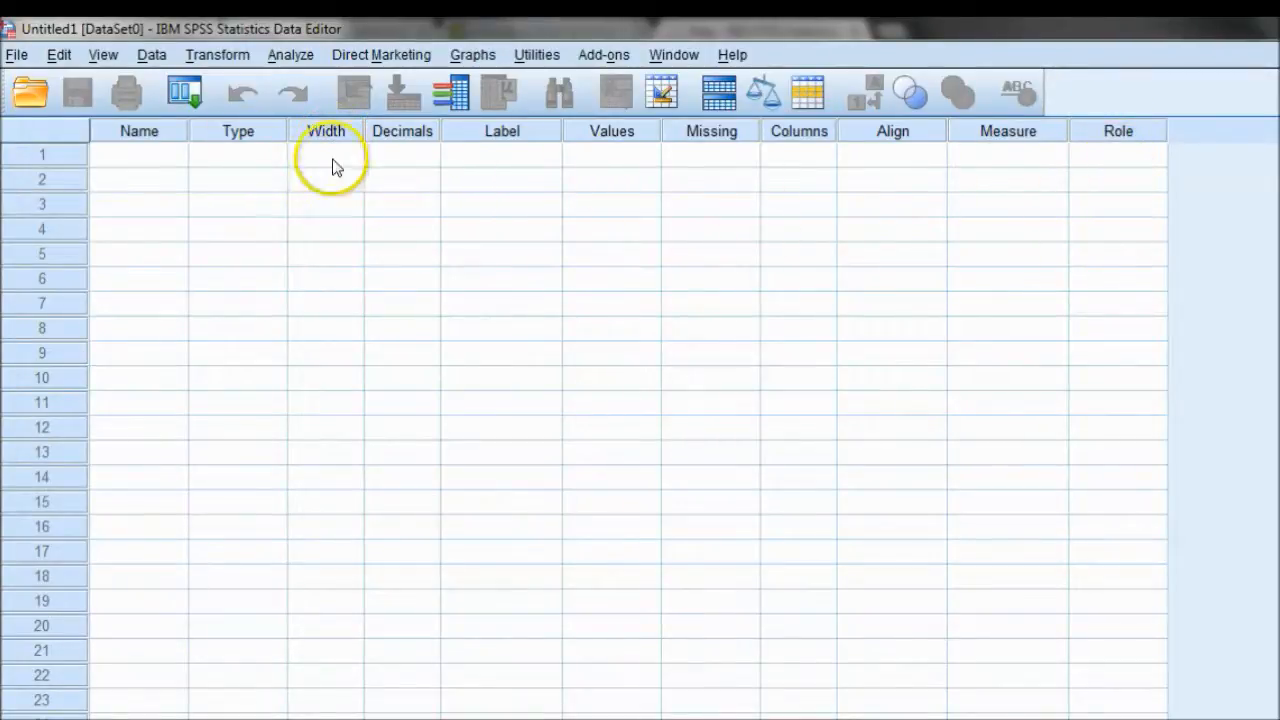
- Name the first variable Gender
left_click(134, 160)
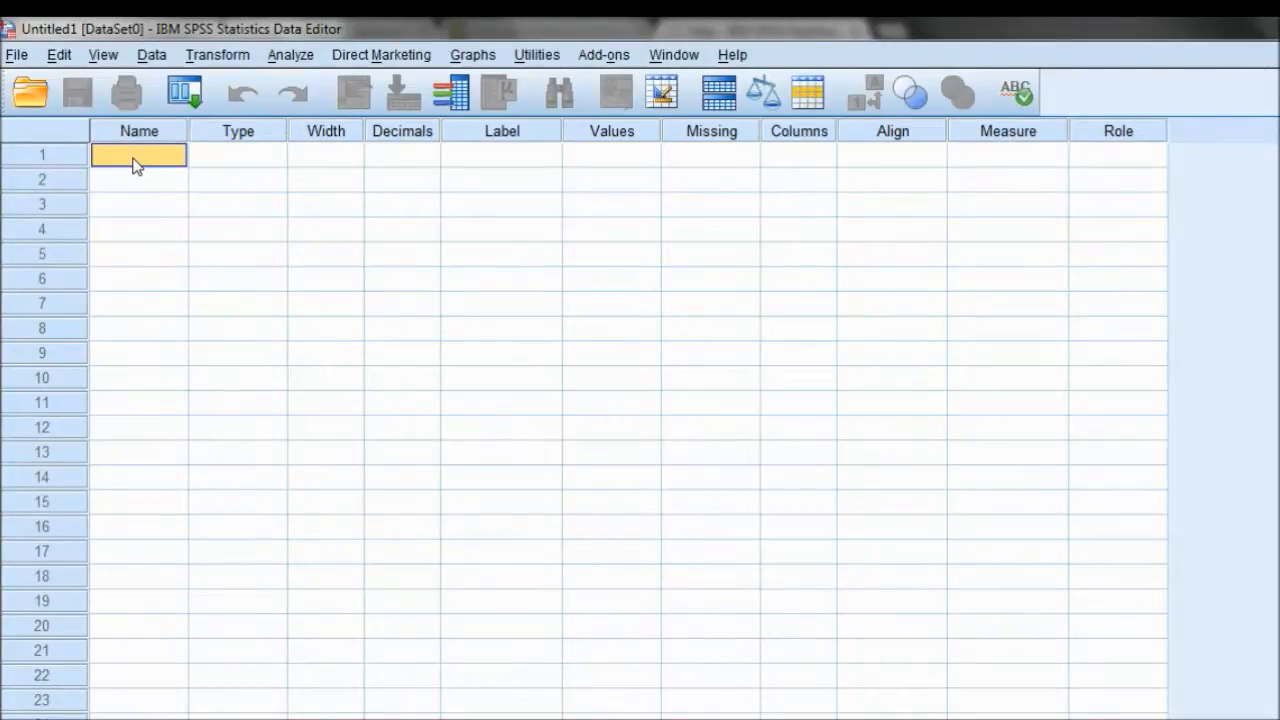
type("Gender")
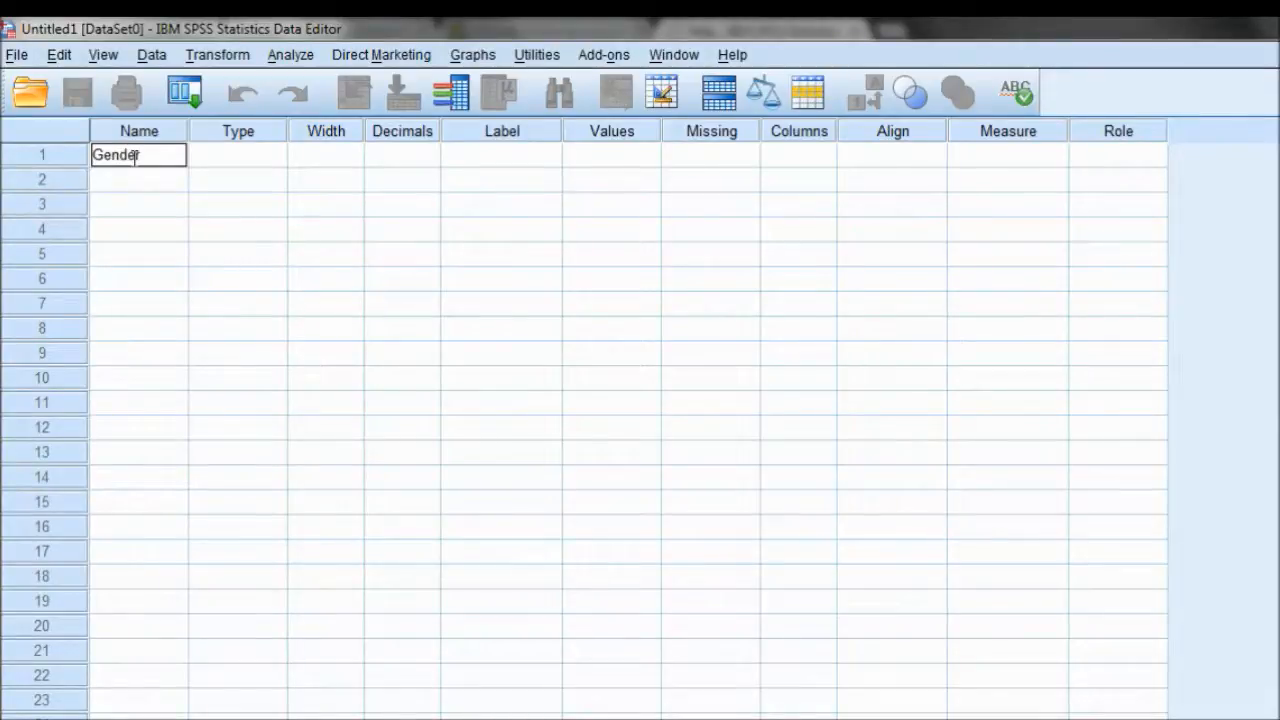
key("Tab")
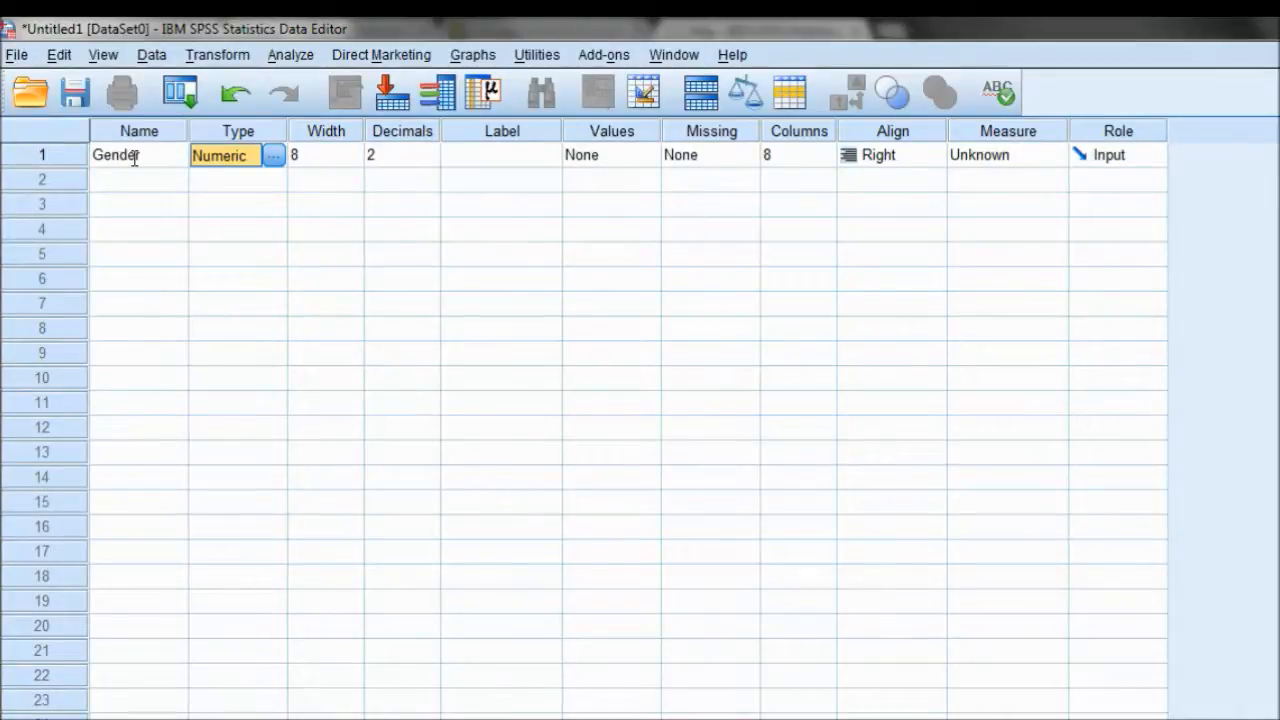
- Open the Gender variable's type settings, compare the String option and keep the type as Numeric
left_click(276, 156)
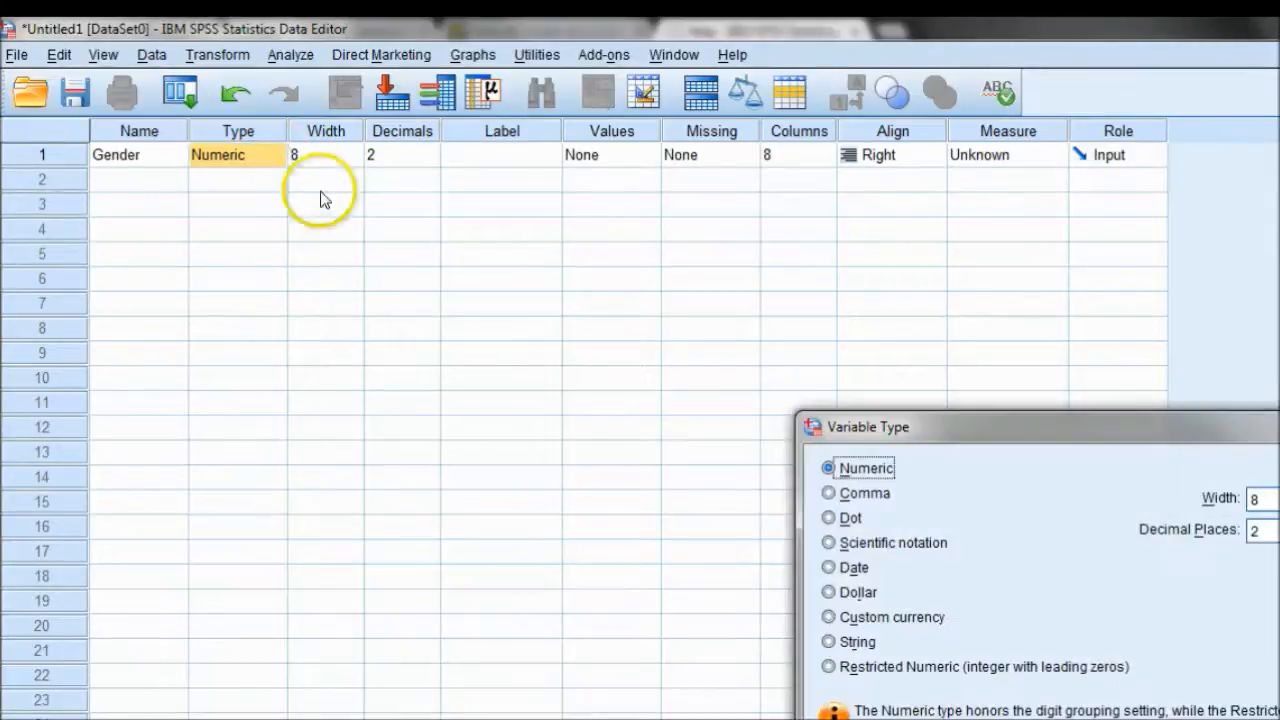
left_click_drag(1032, 443, 568, 303)
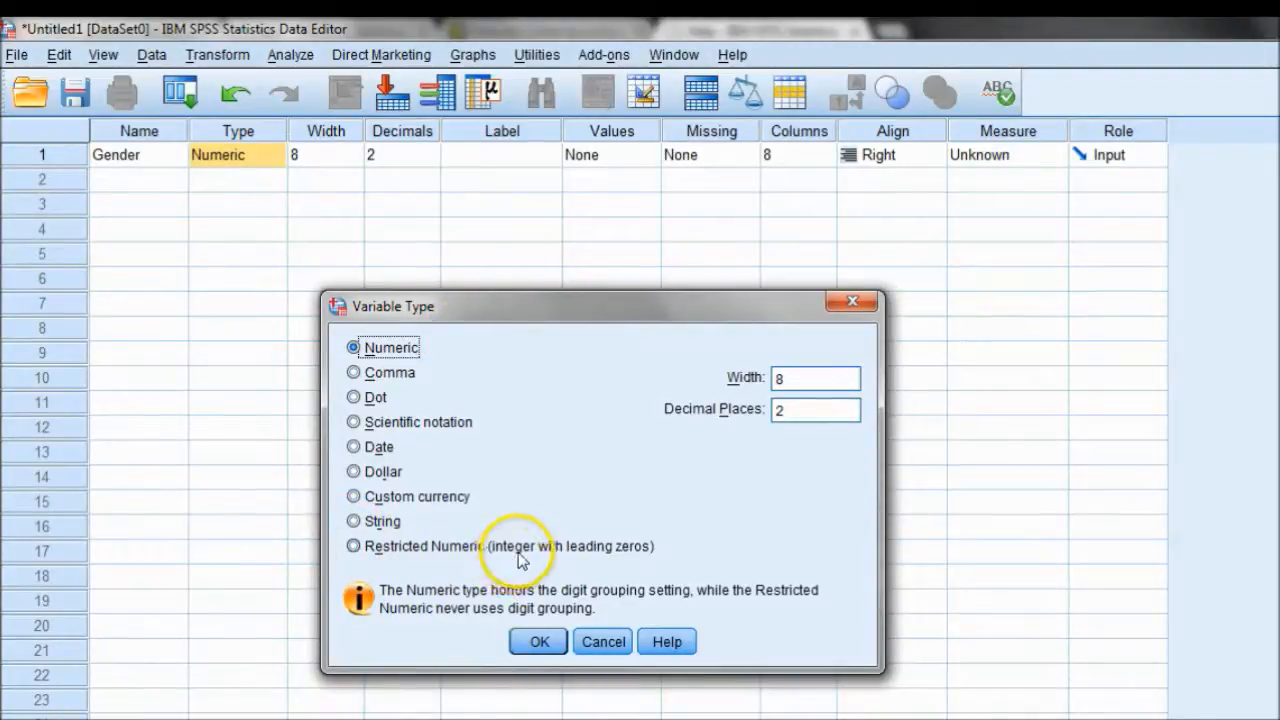
left_click(430, 355)
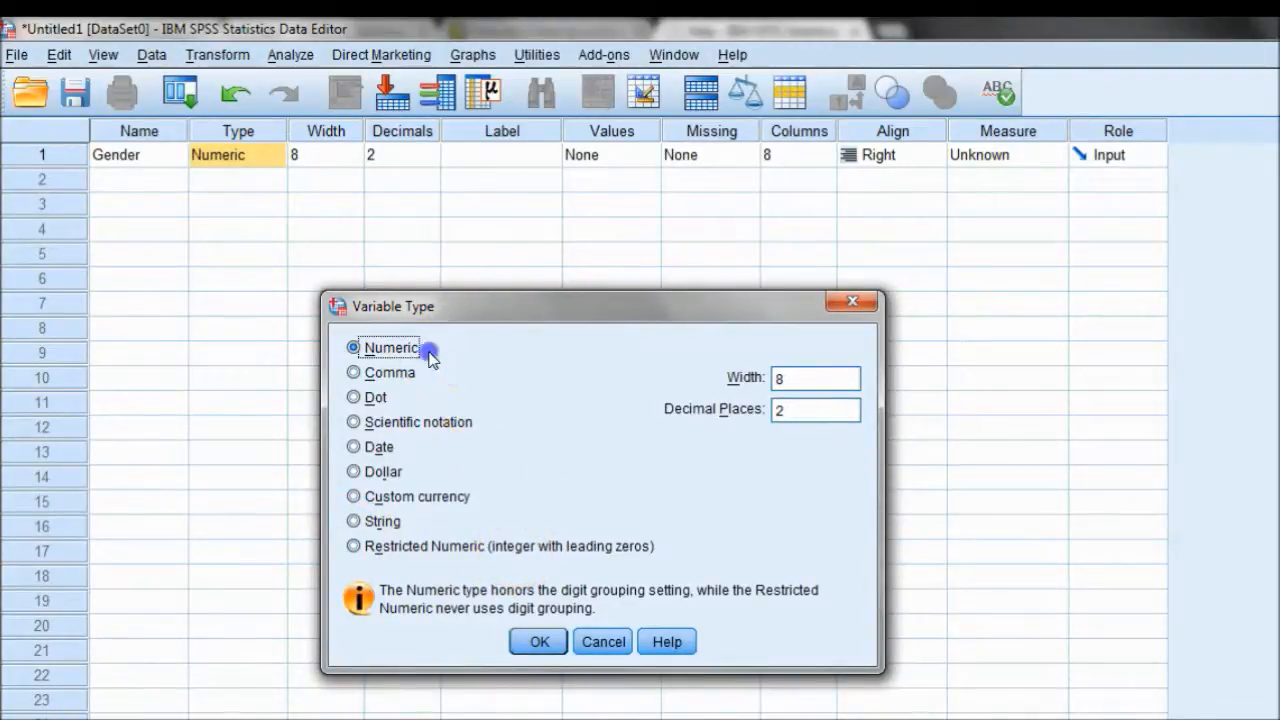
left_click(420, 521)
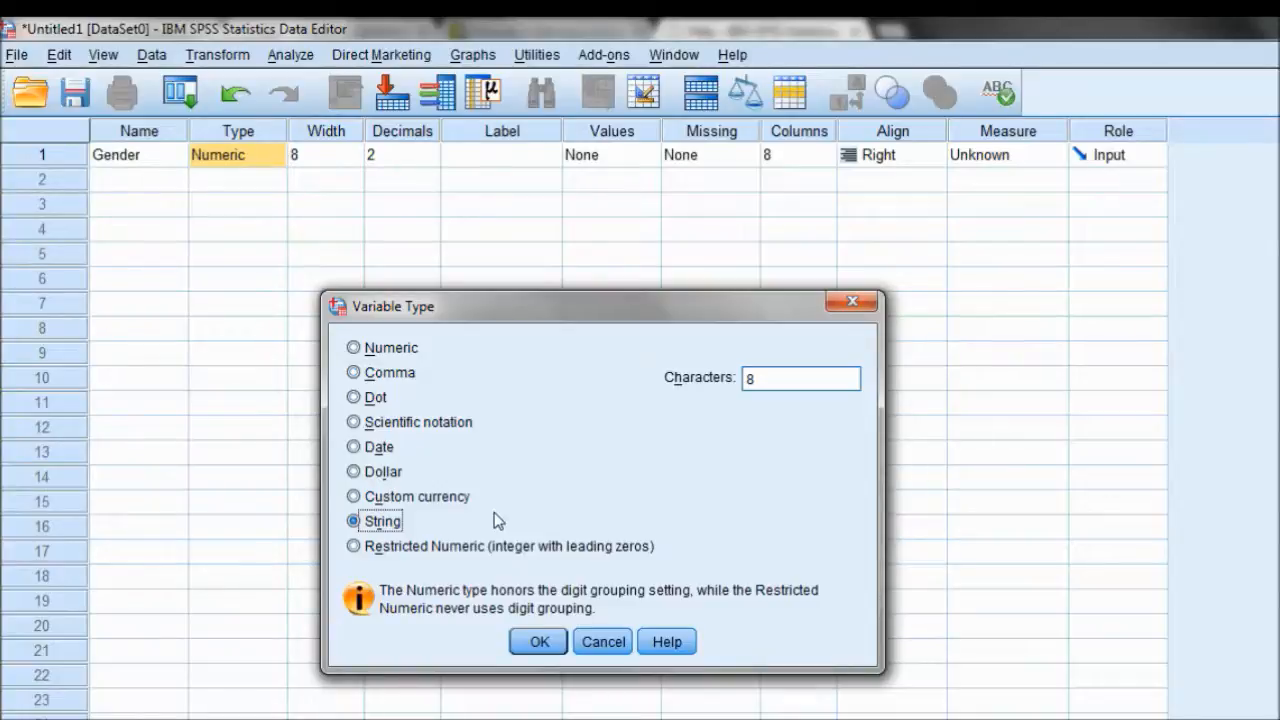
left_click(392, 347)
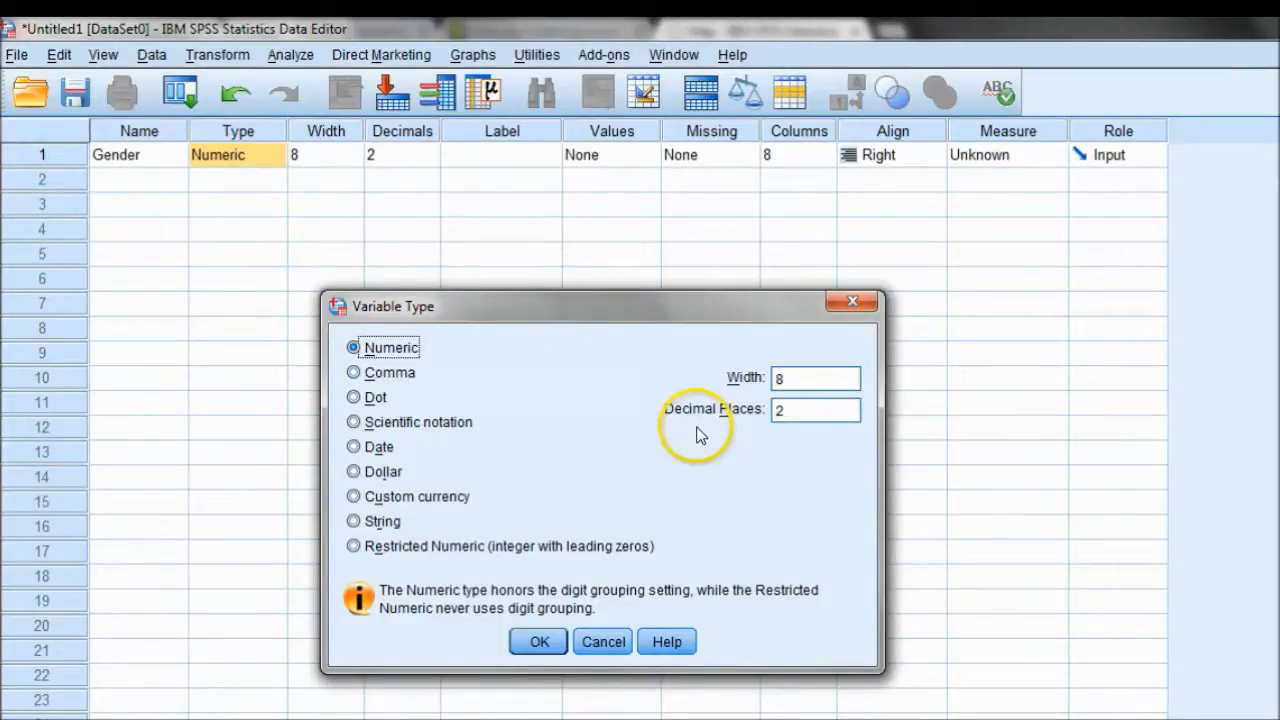
- Set the Gender variable's width to 1 and its decimal places to 0
double_click(794, 381)
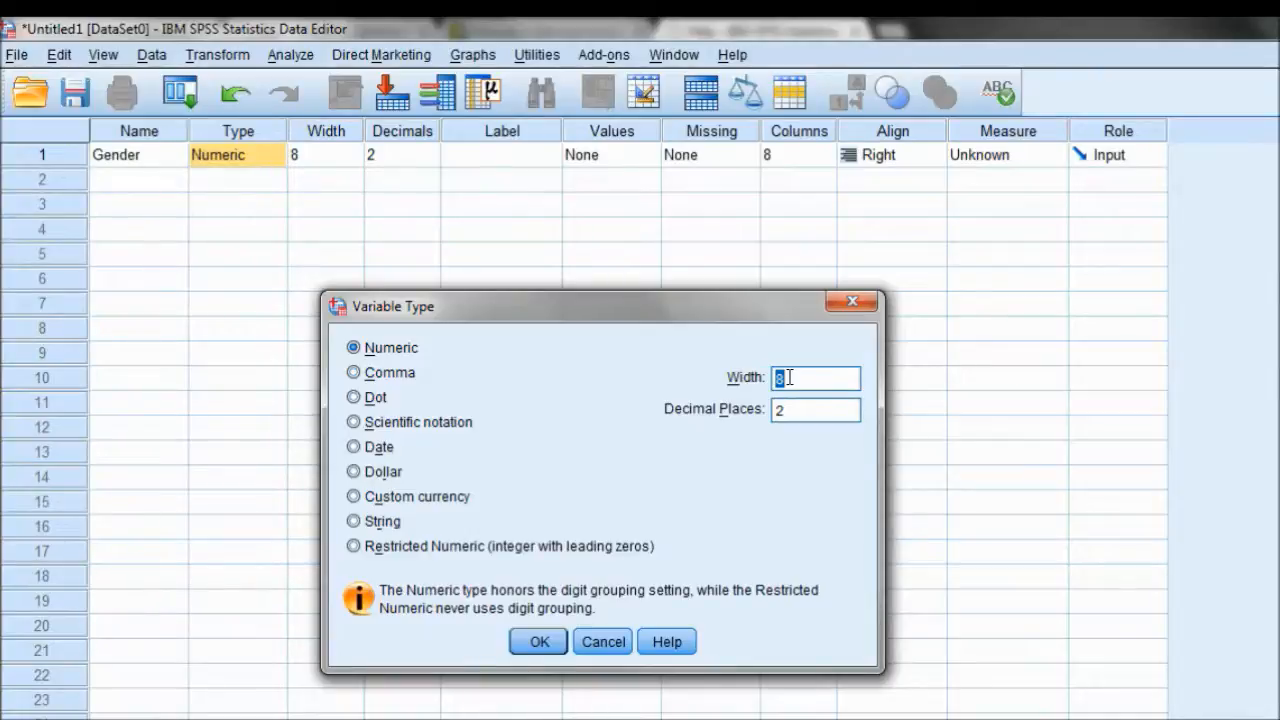
type("1")
left_click(790, 378)
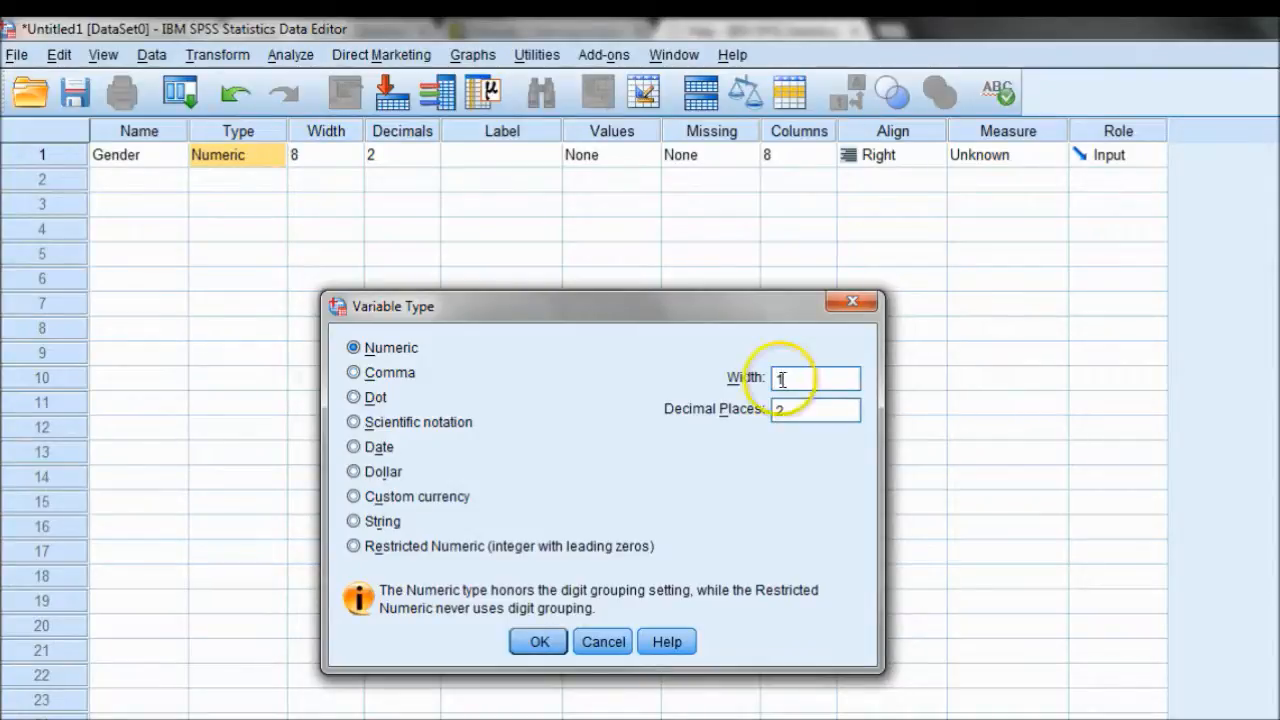
key("Tab")
type("0")
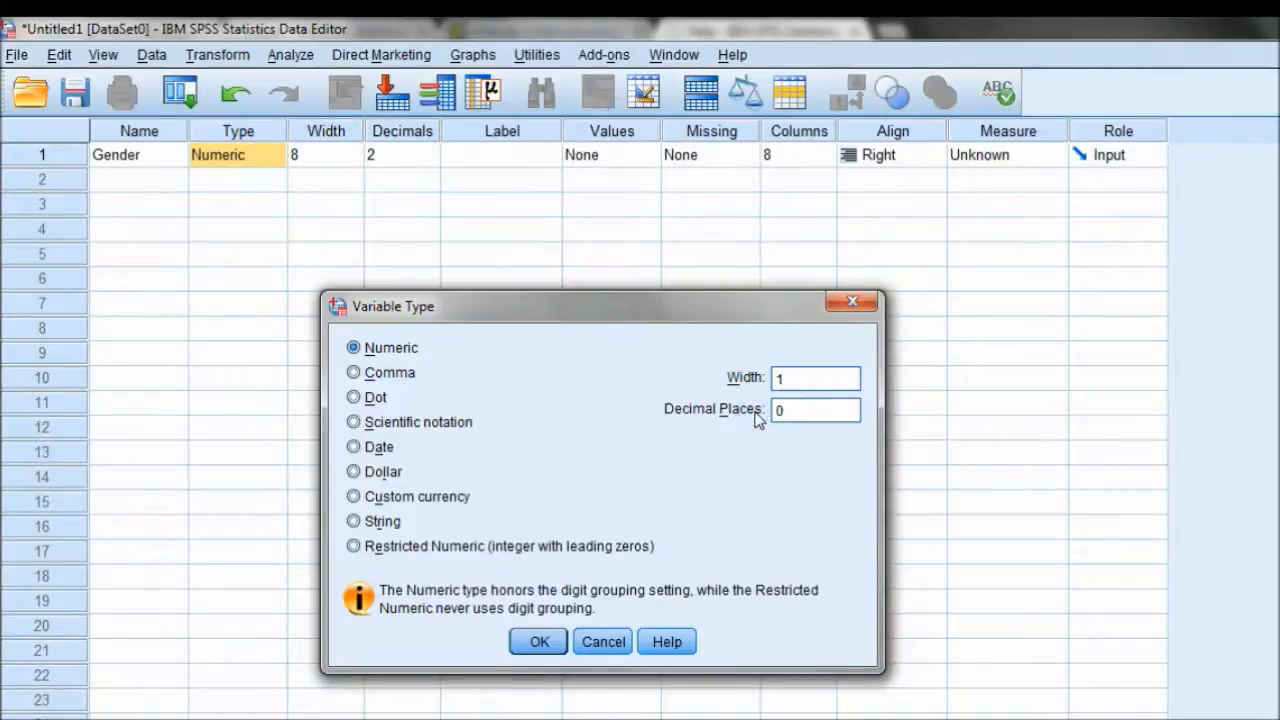
left_click(556, 643)
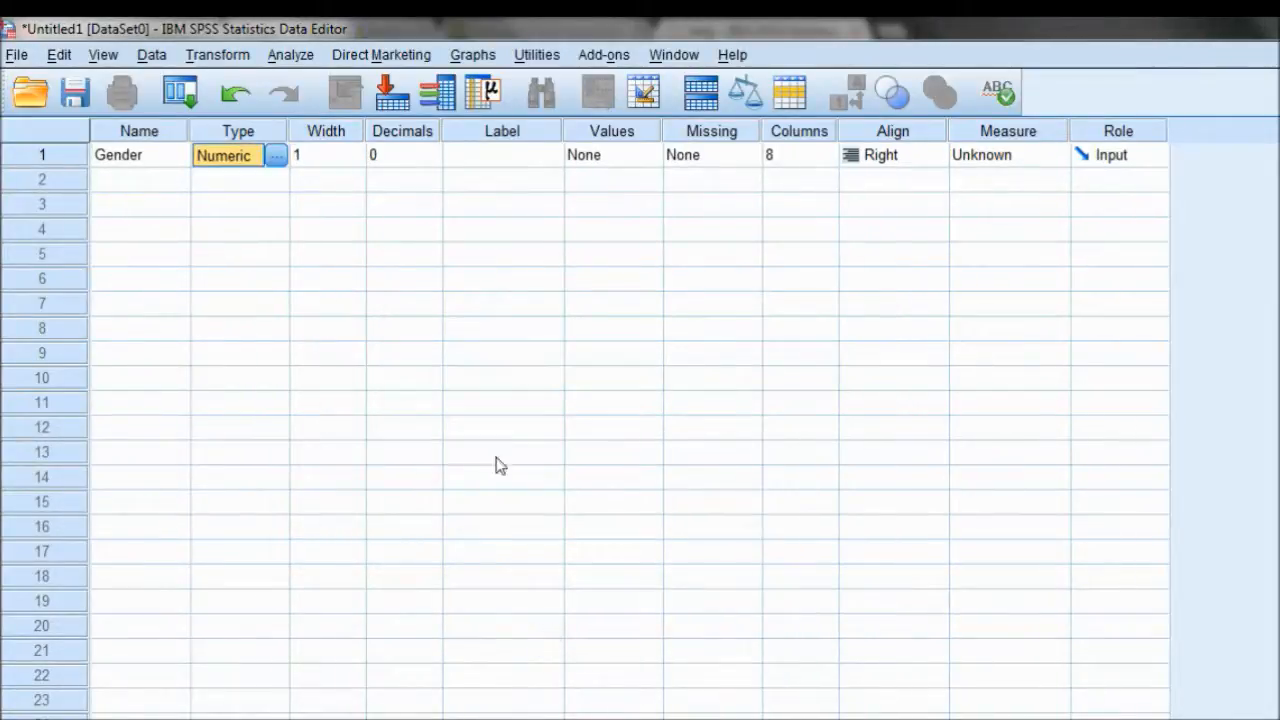
left_click(330, 152)
left_click(400, 157)
left_click(340, 155)
left_click(400, 155)
left_click(322, 158)
- Label the Gender variable "Gender (0=Female, 1=Male)"
left_click(475, 158)
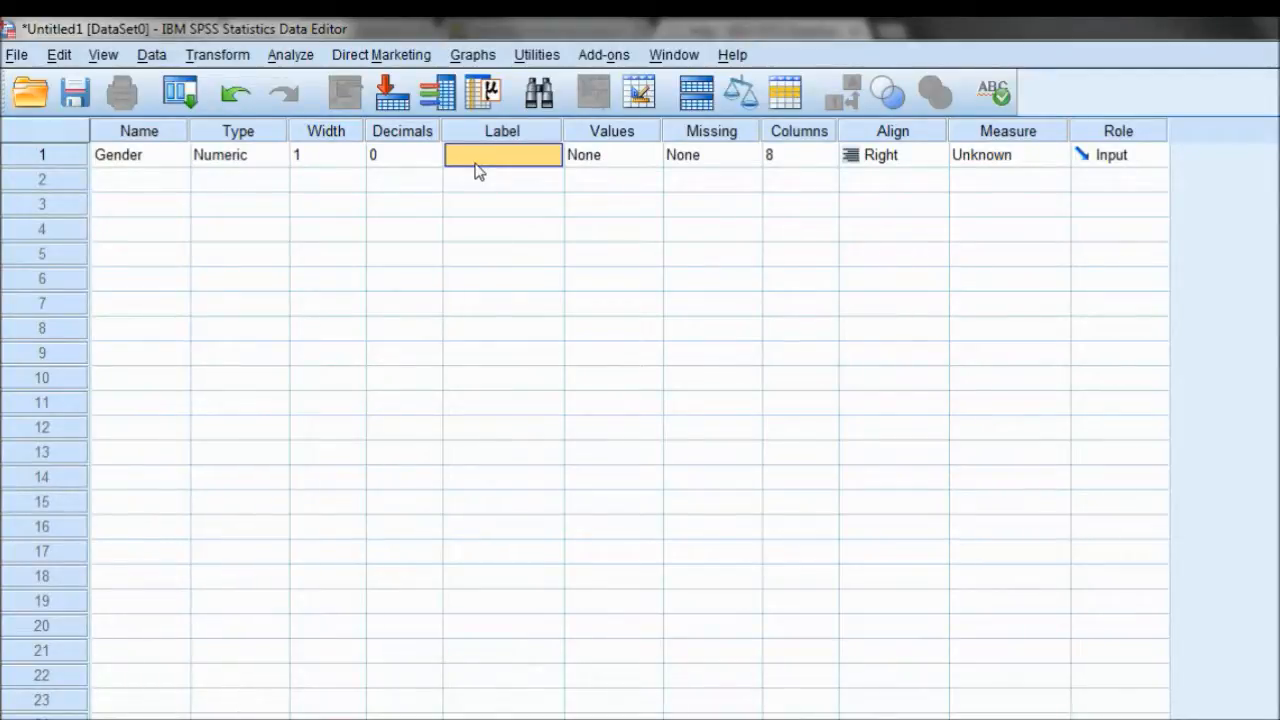
type("Ge")
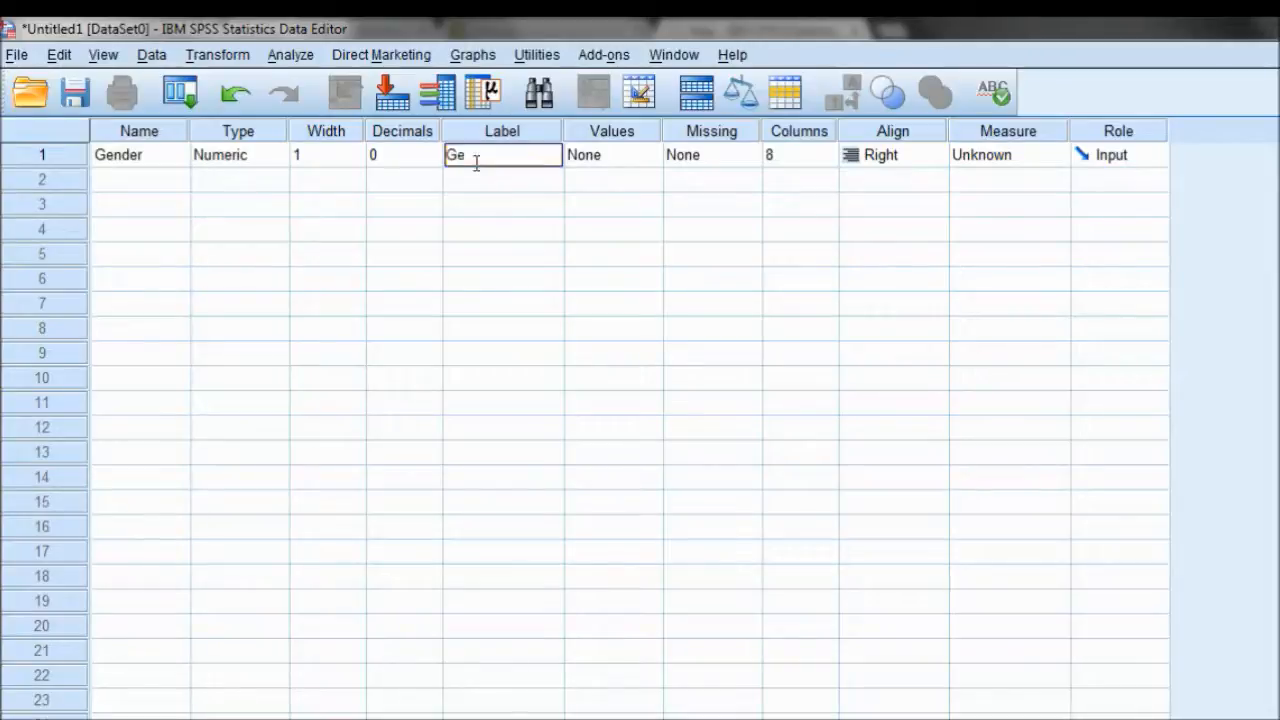
type("nder (0=Fem")
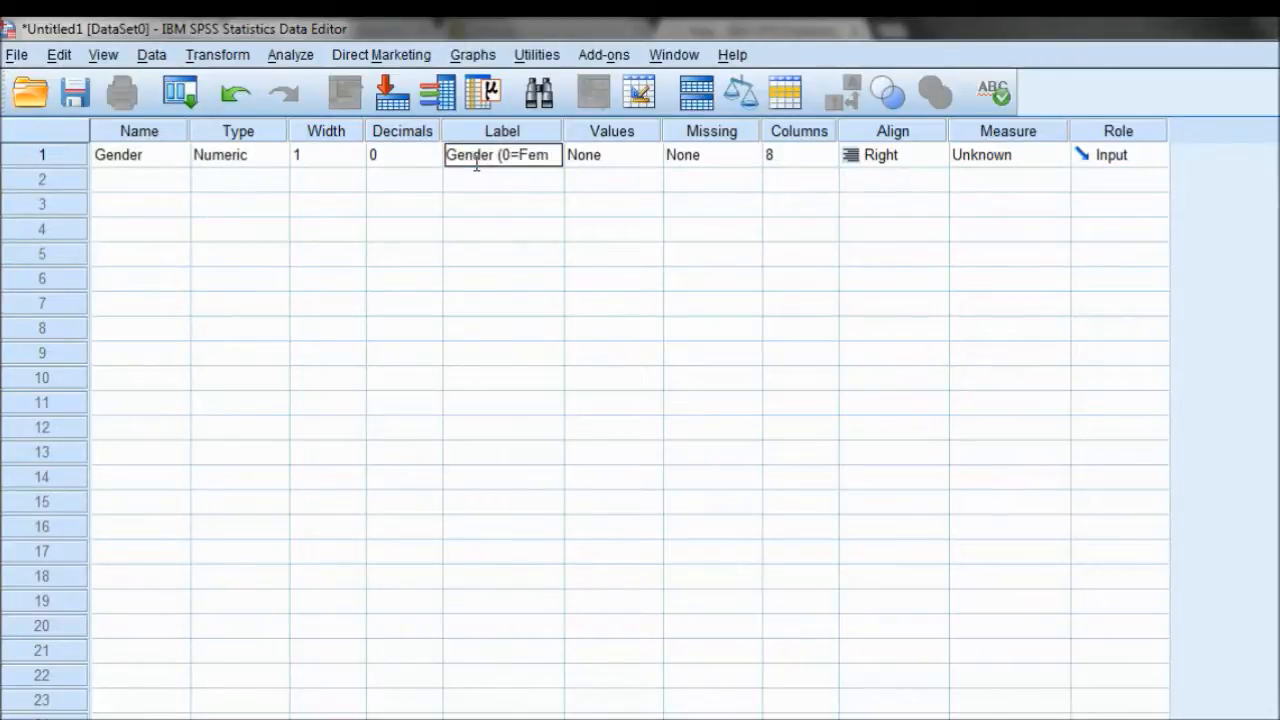
type("ale, 1=Male)")
- Add a value label to the Gender variable that defines 0 as Female
left_click(627, 157)
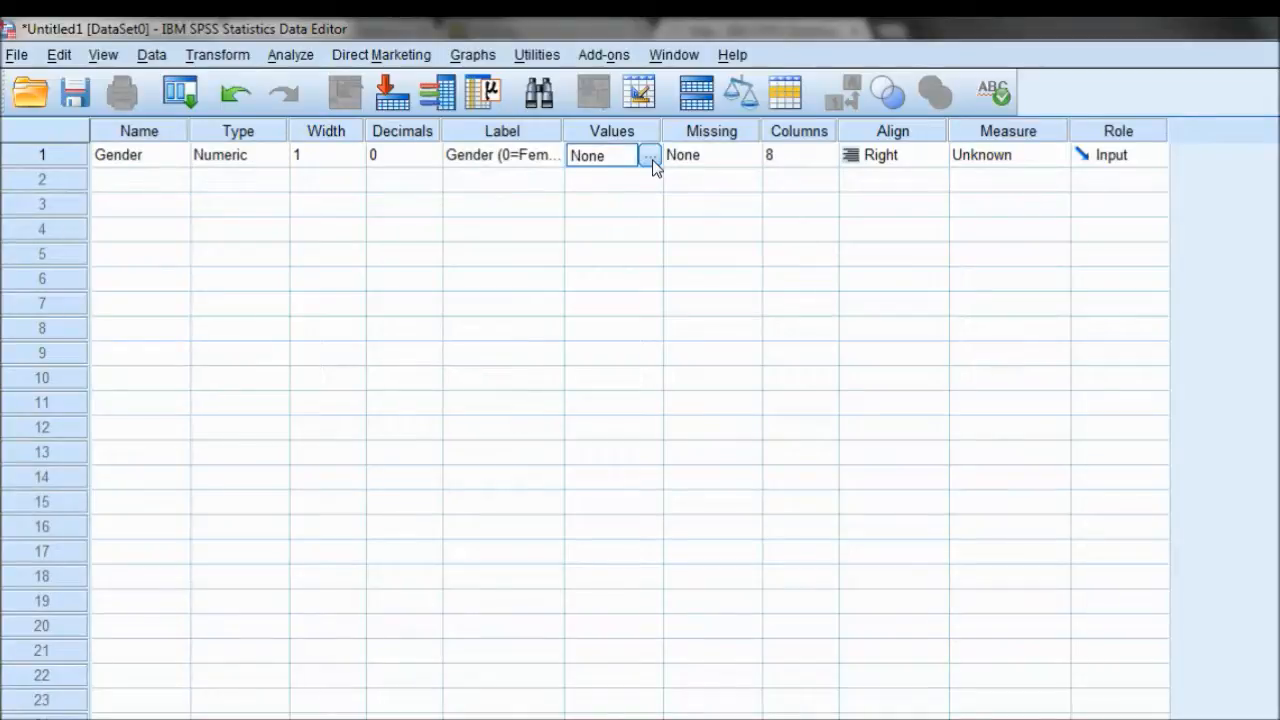
left_click(650, 157)
left_click_drag(1020, 460, 533, 289)
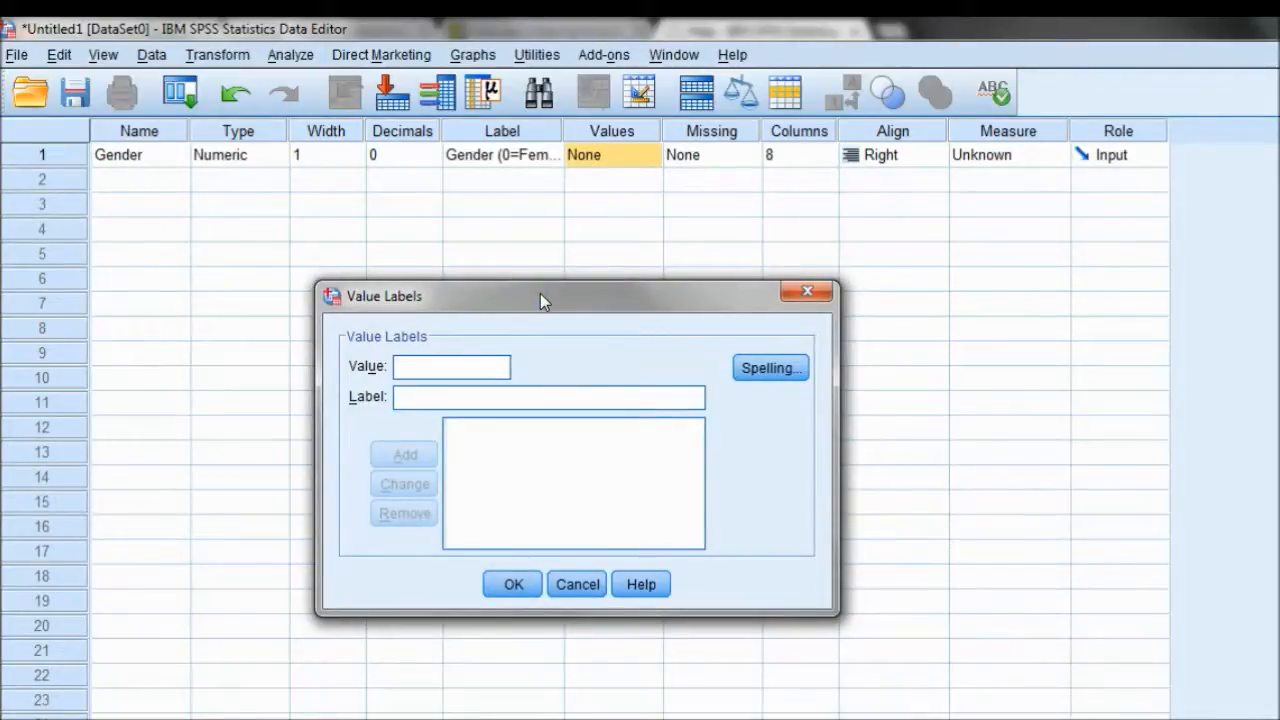
type("0")
left_click(455, 395)
type("Female")
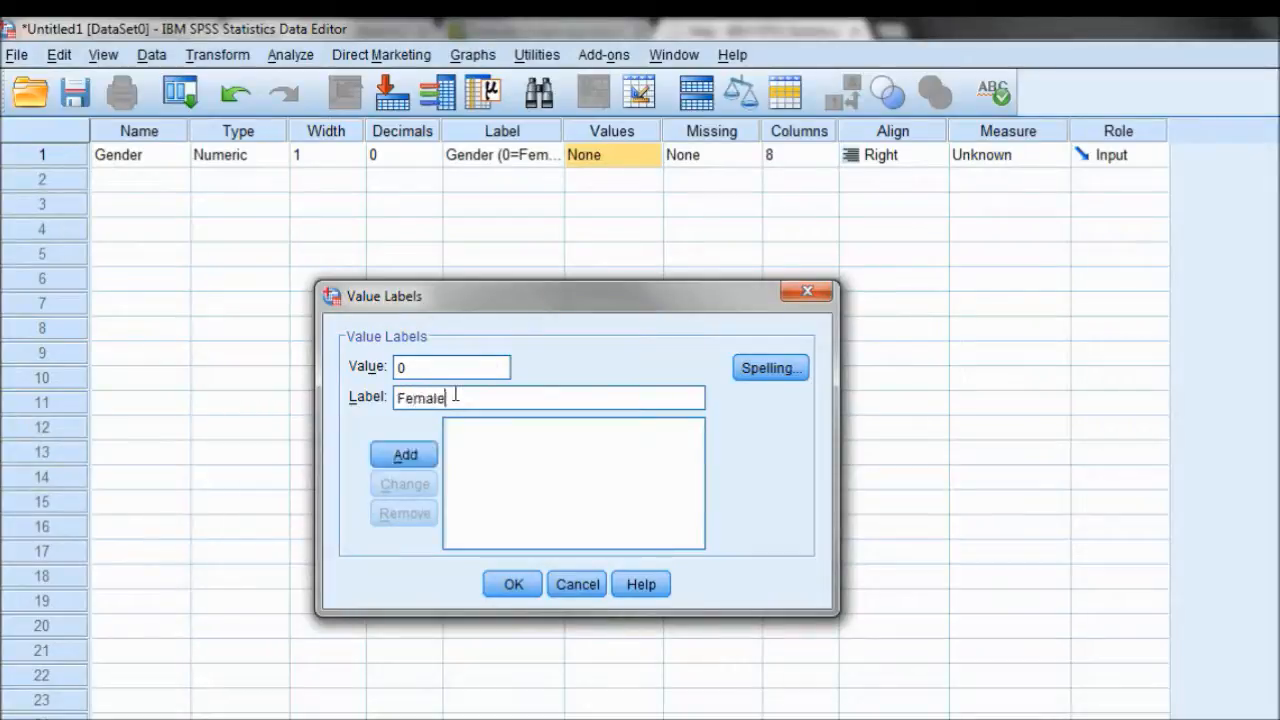
left_click(407, 466)
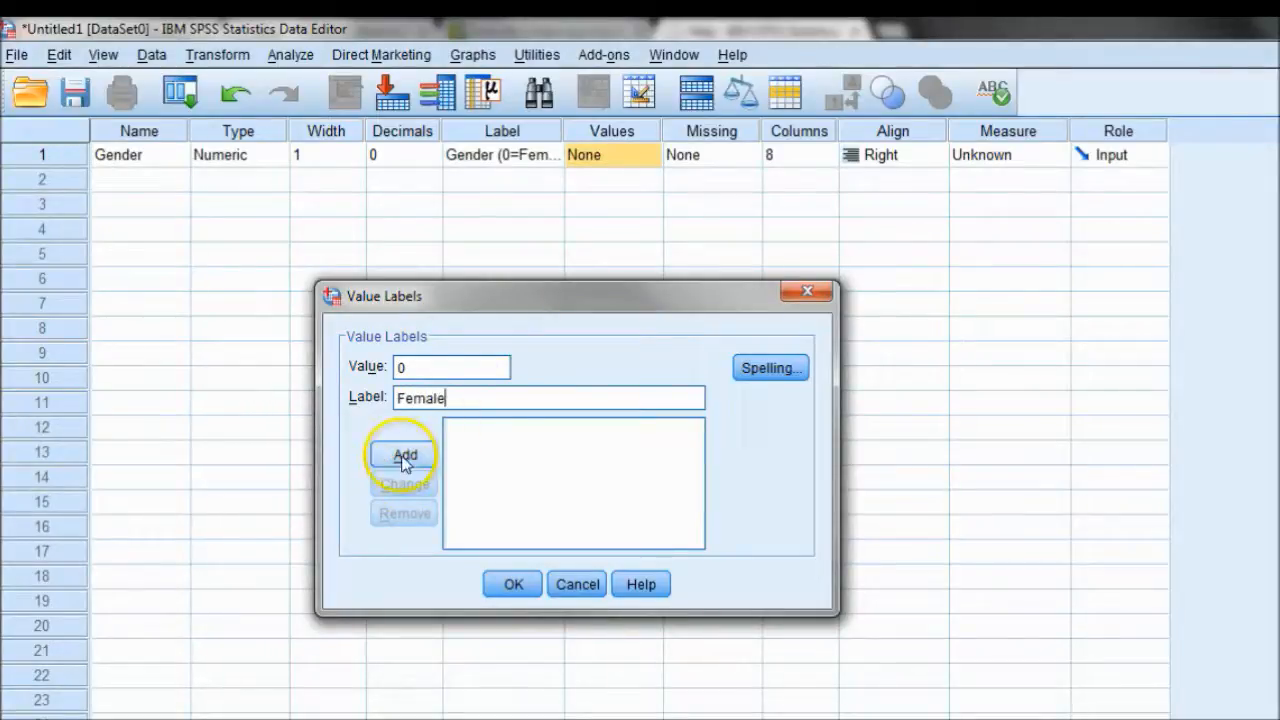
- Add a second value label that defines 1 as Male and apply the Gender value labels
left_click(410, 369)
type("1")
left_click(408, 397)
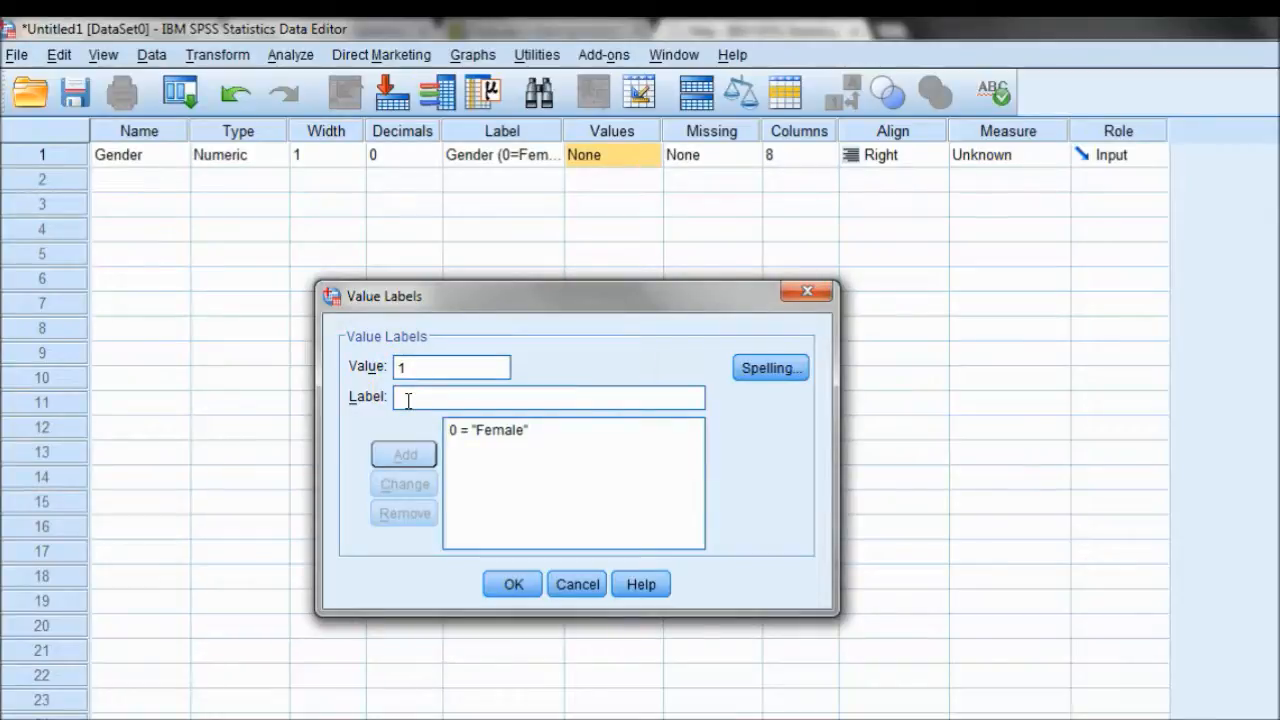
type("Male")
left_click(414, 445)
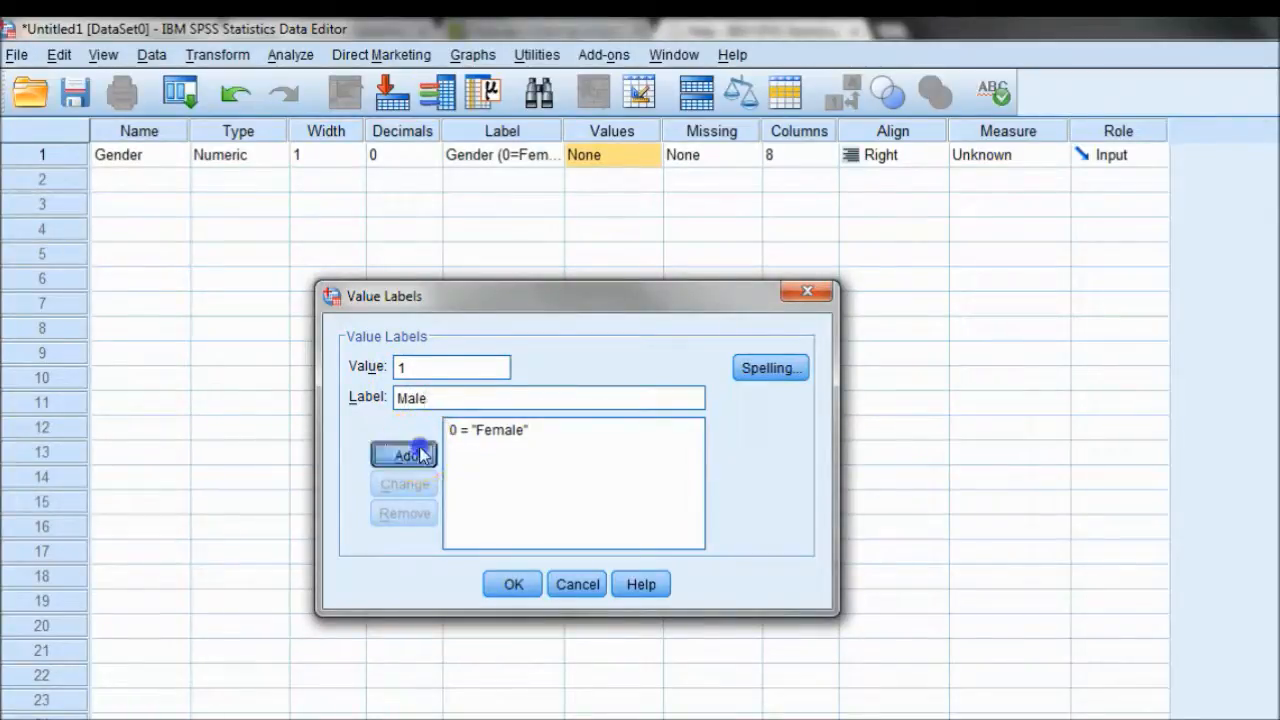
left_click(516, 585)
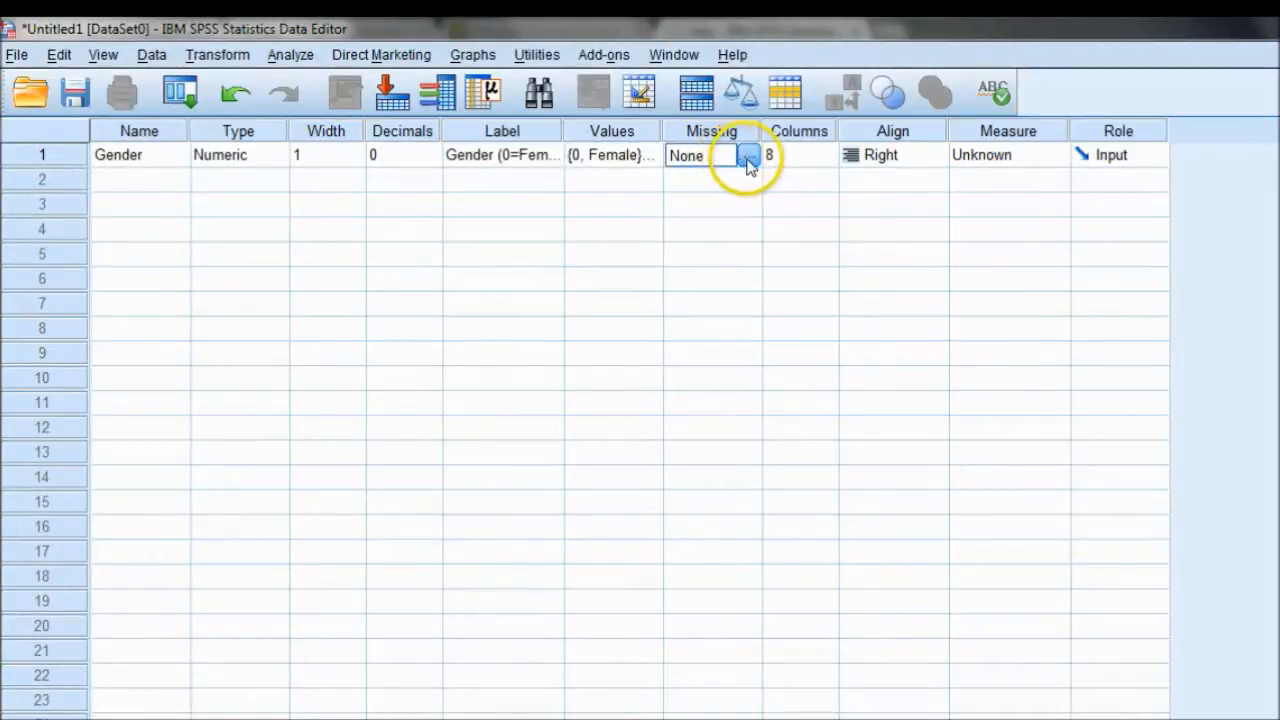
- Try -99 as a discrete missing value for Gender, and apply the no missing values option instead
left_click(748, 157)
left_click_drag(994, 487, 550, 299)
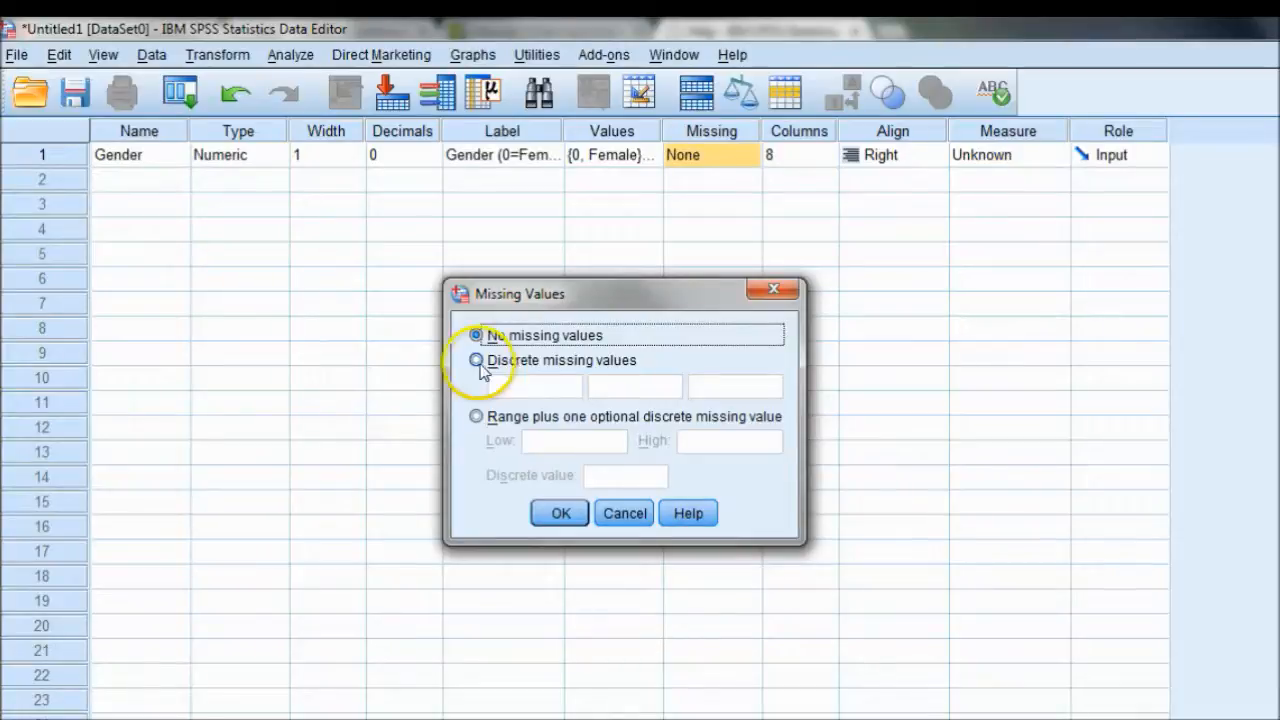
left_click(477, 360)
left_click(505, 383)
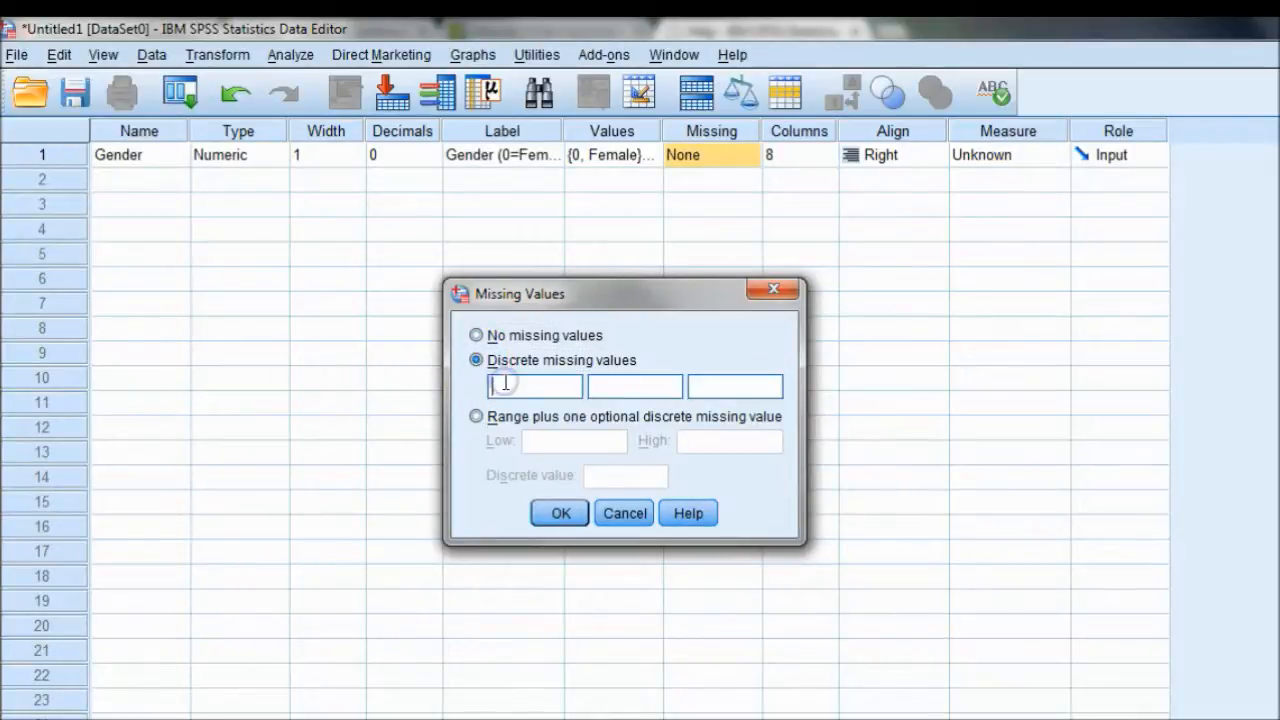
type("-99")
left_click(526, 338)
left_click(561, 513)
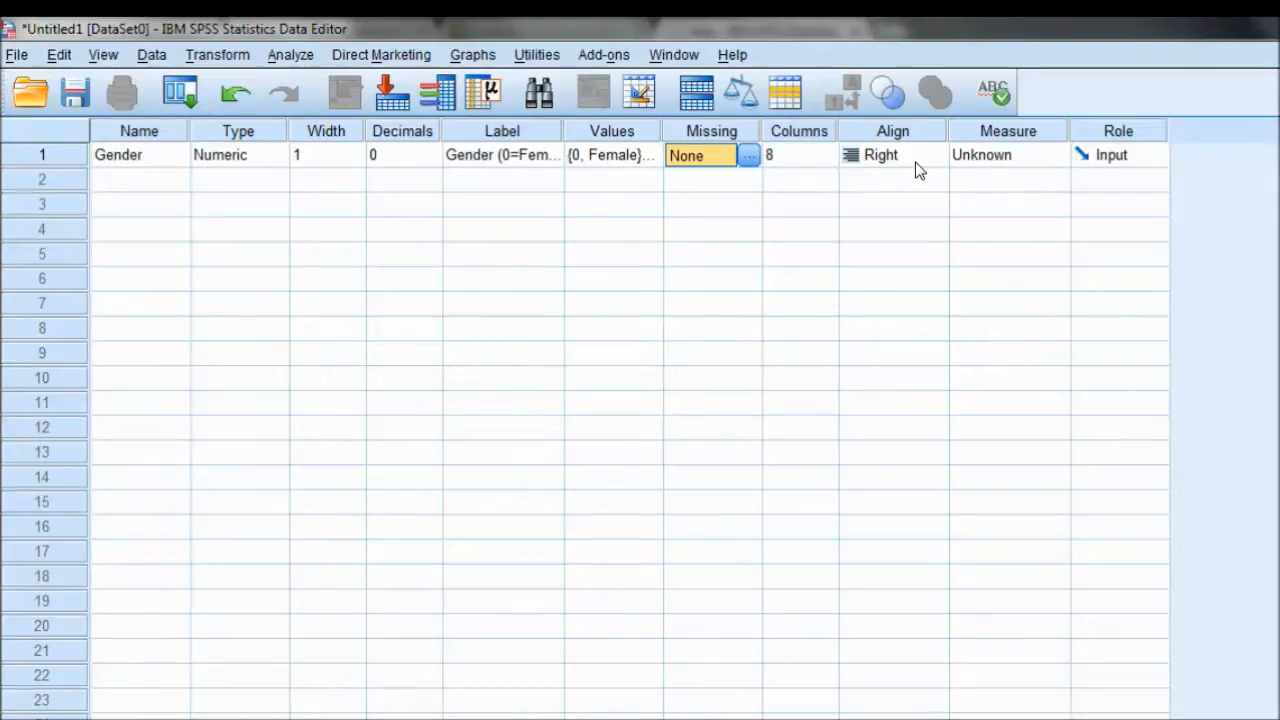
- Set the Gender variable's measurement level to Nominal
left_click(1051, 162)
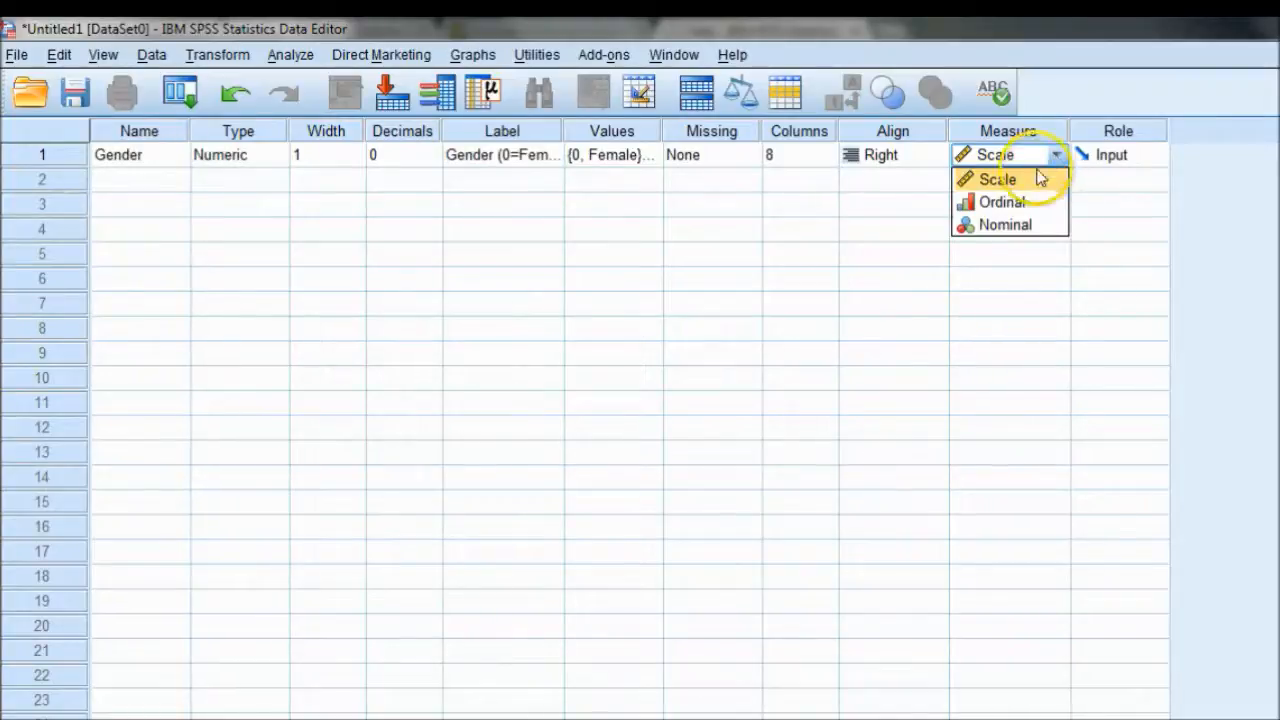
left_click(1005, 225)
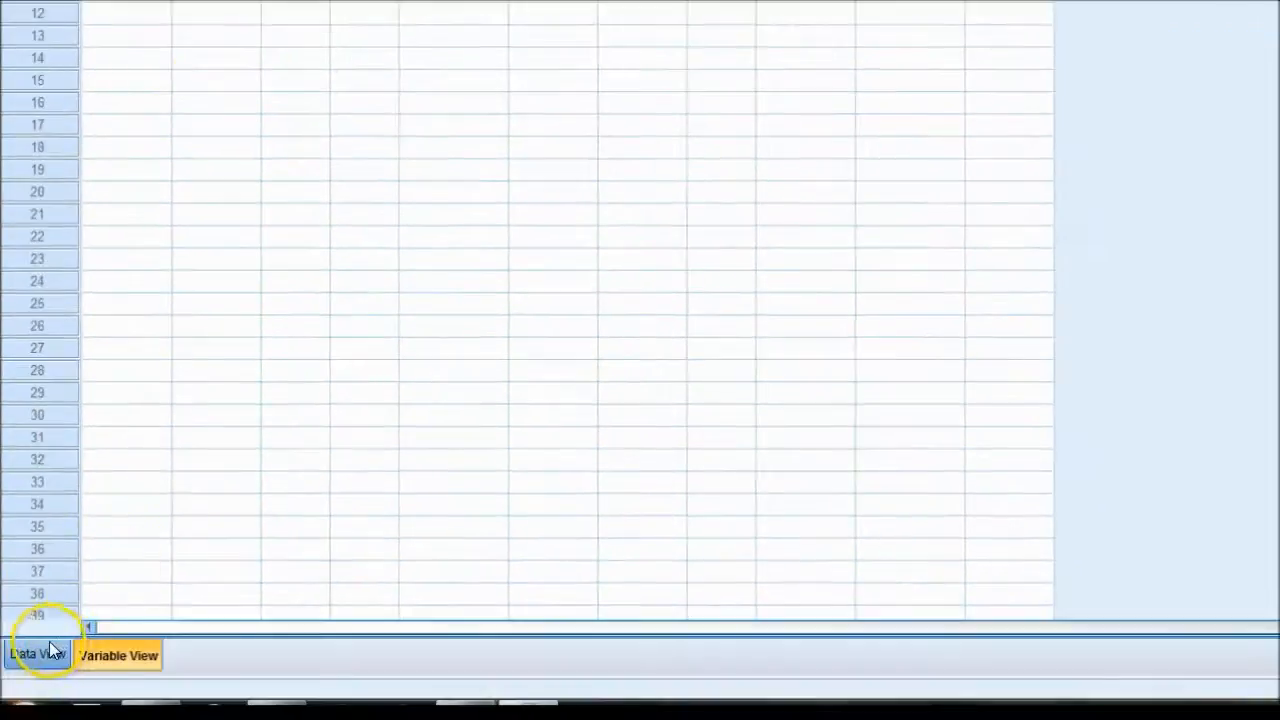
- Enter the Gender codes 0, 1, 0, 0 and 1 for cases 1 to 5 in Data View
left_click(40, 653)
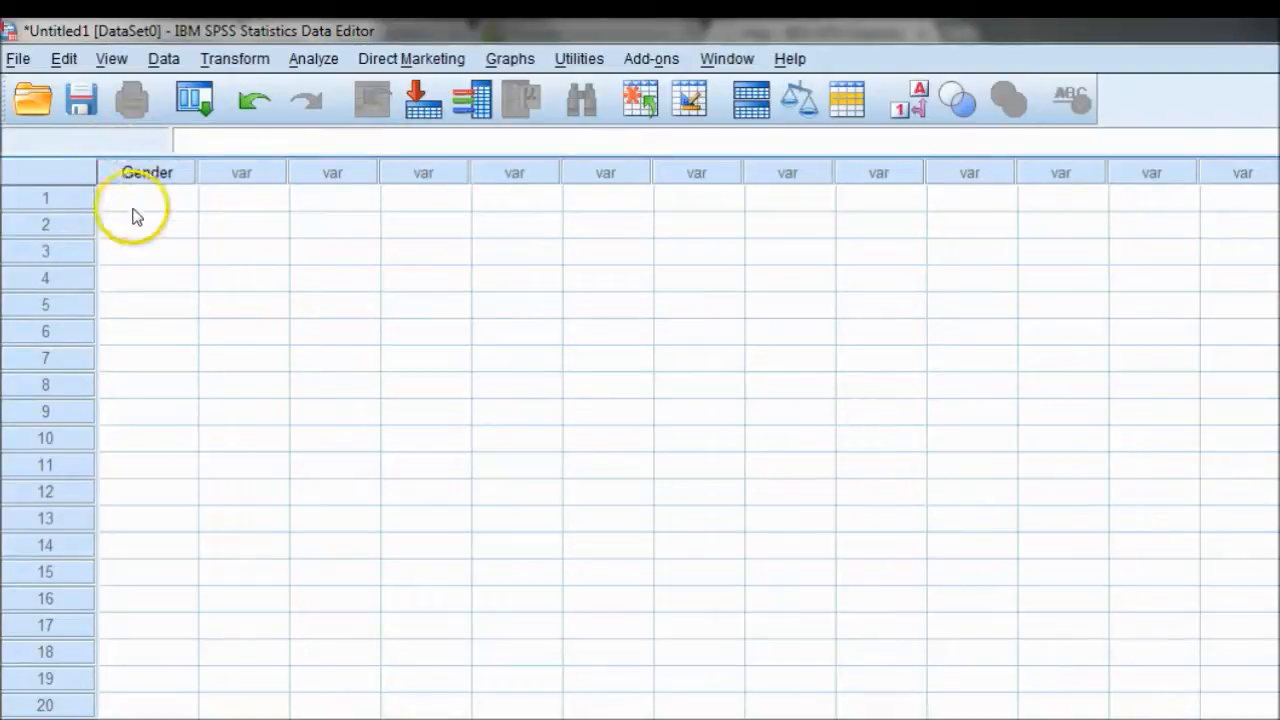
left_click(155, 205)
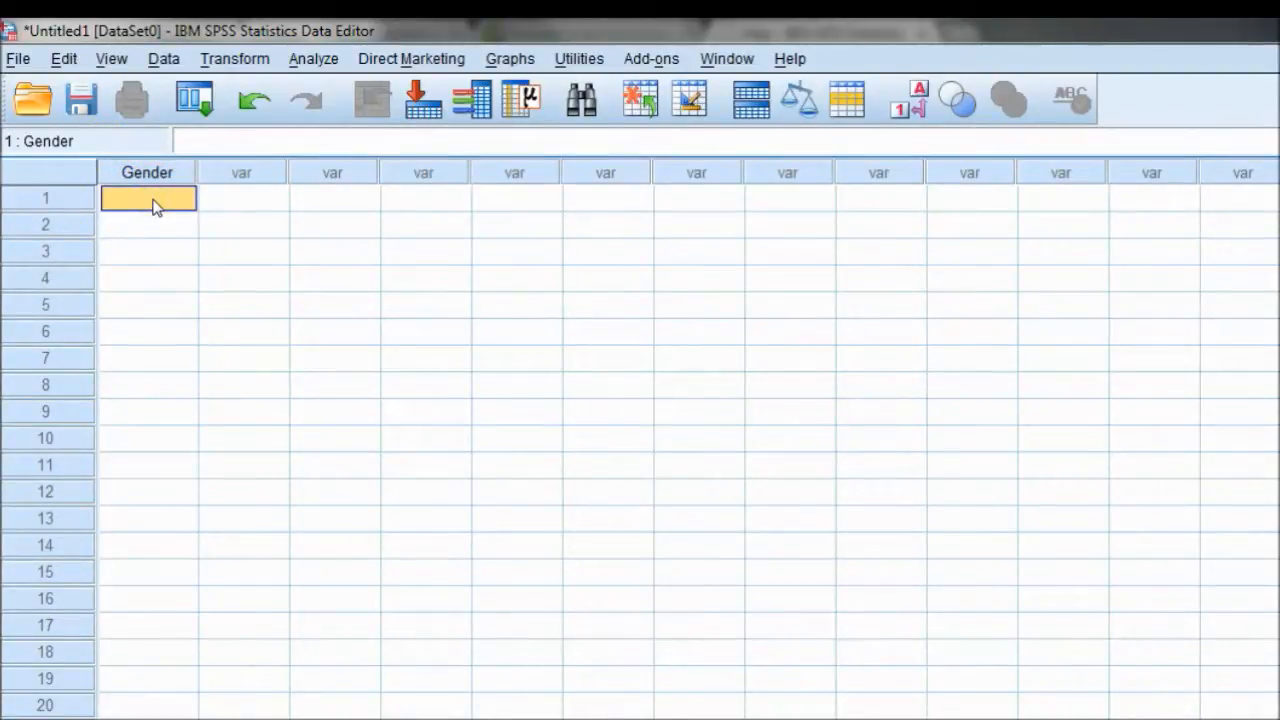
type("0")
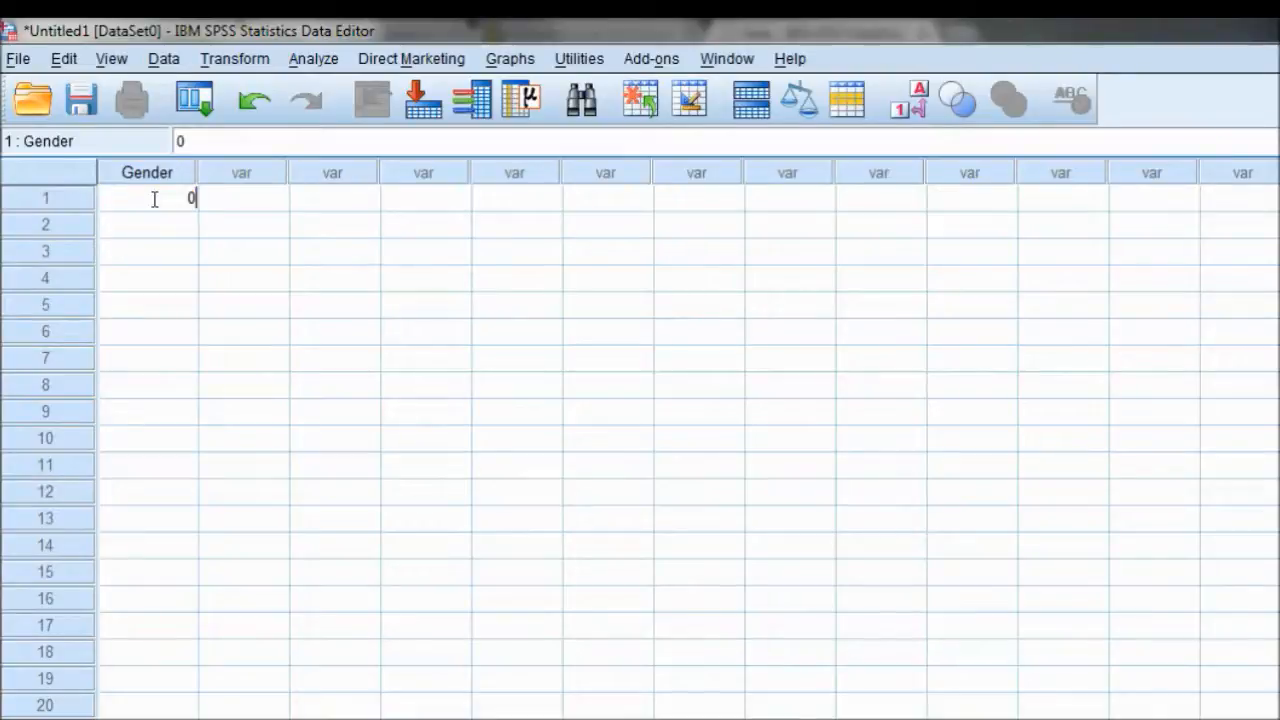
left_click(172, 220)
type("1")
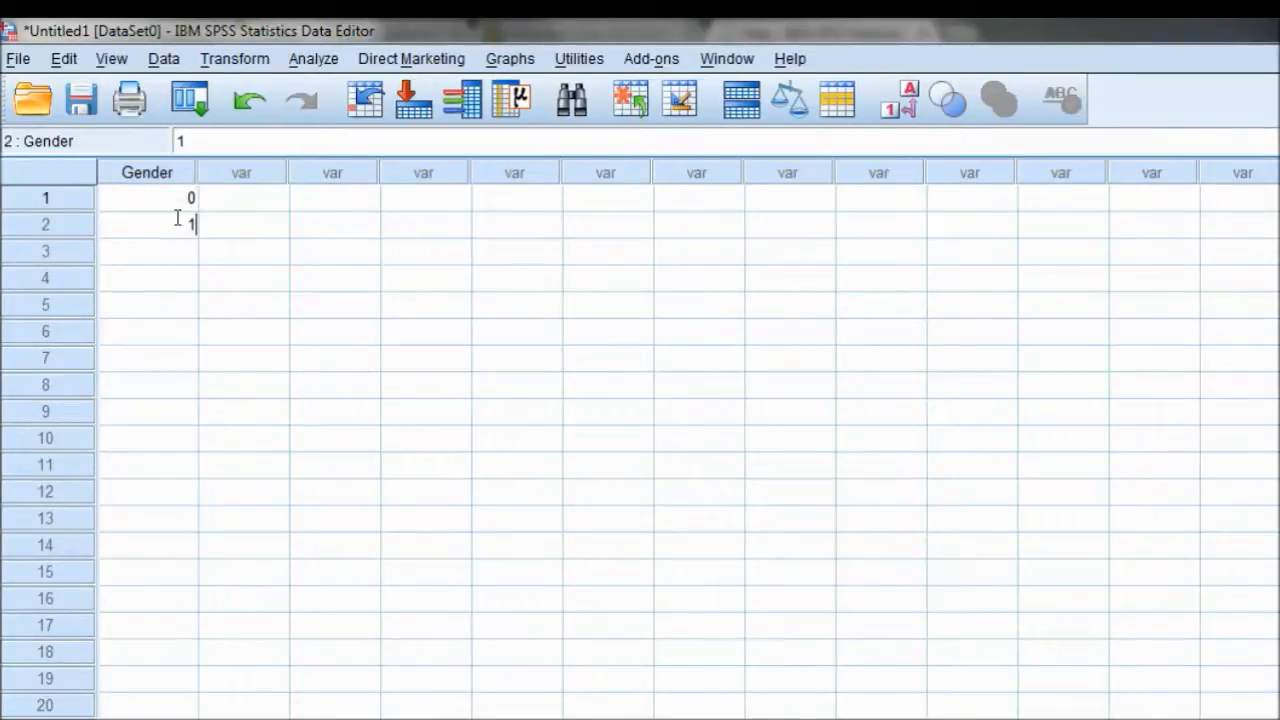
left_click(177, 254)
type("0")
left_click(172, 284)
type("0")
left_click(186, 303)
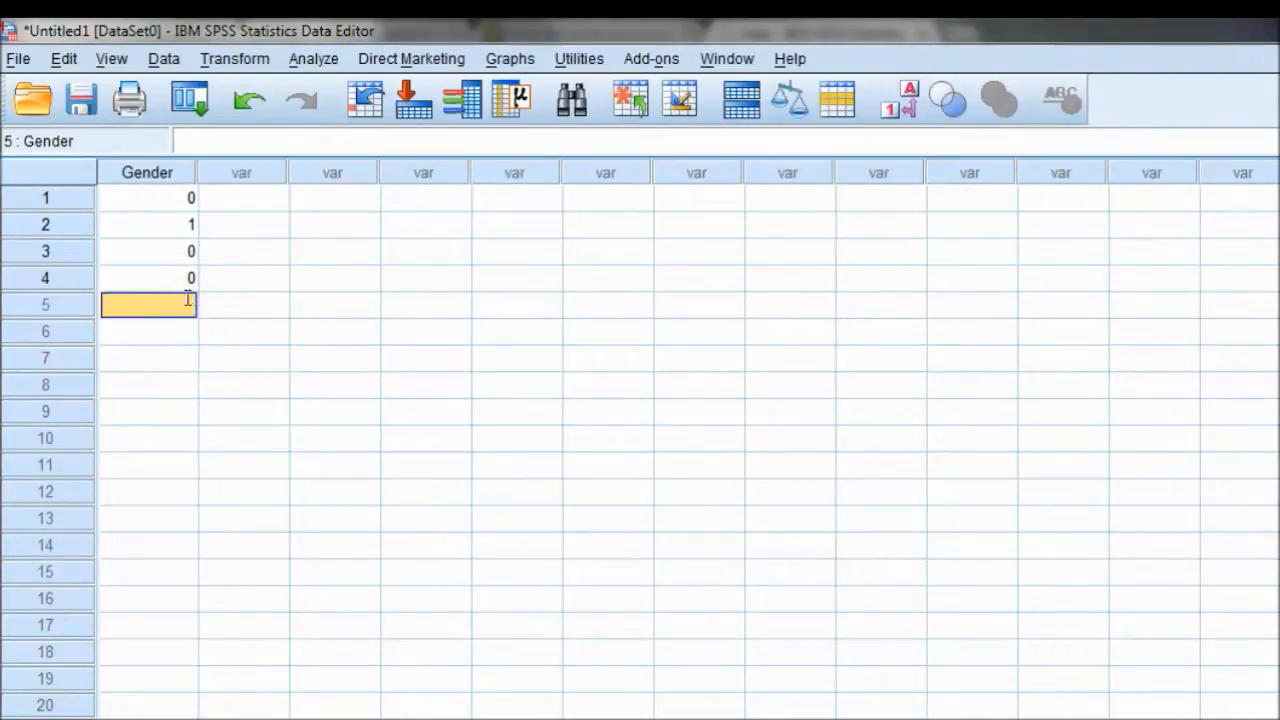
type("1")
left_click(197, 335)
left_click(192, 331)
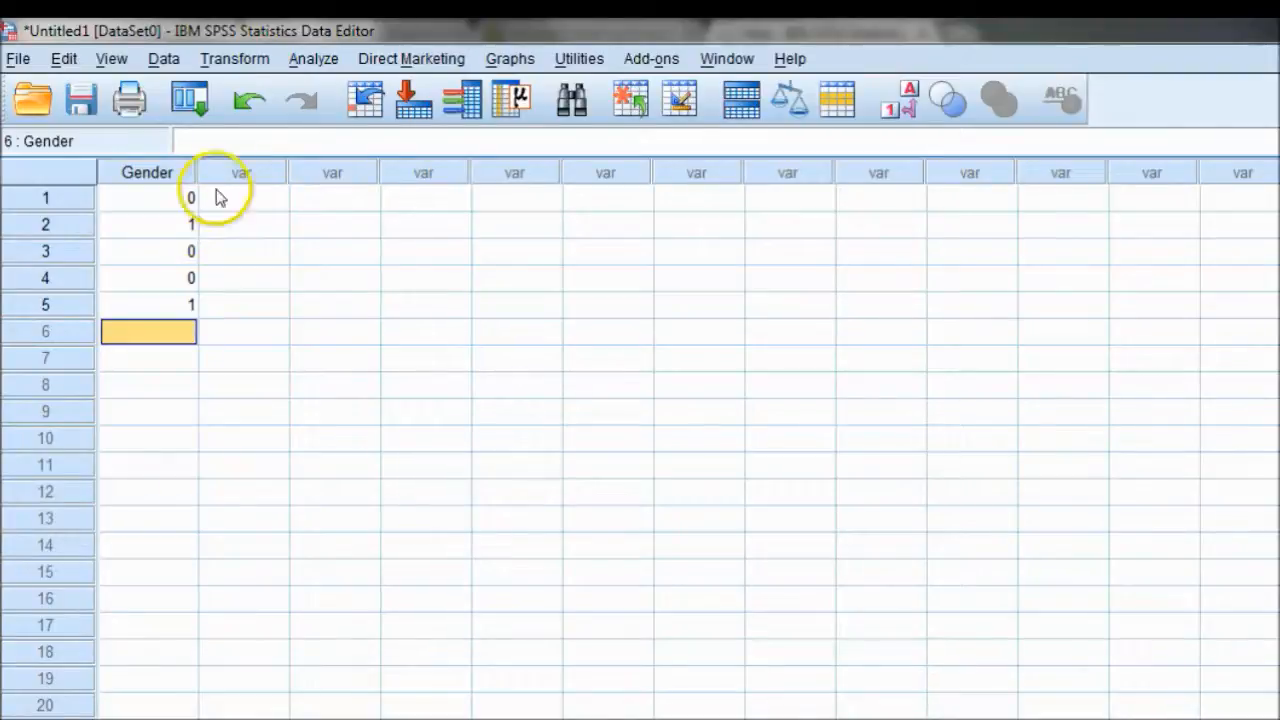
- Display value labels instead of numeric codes in the data grid
left_click(160, 61)
mouse_move(114, 59)
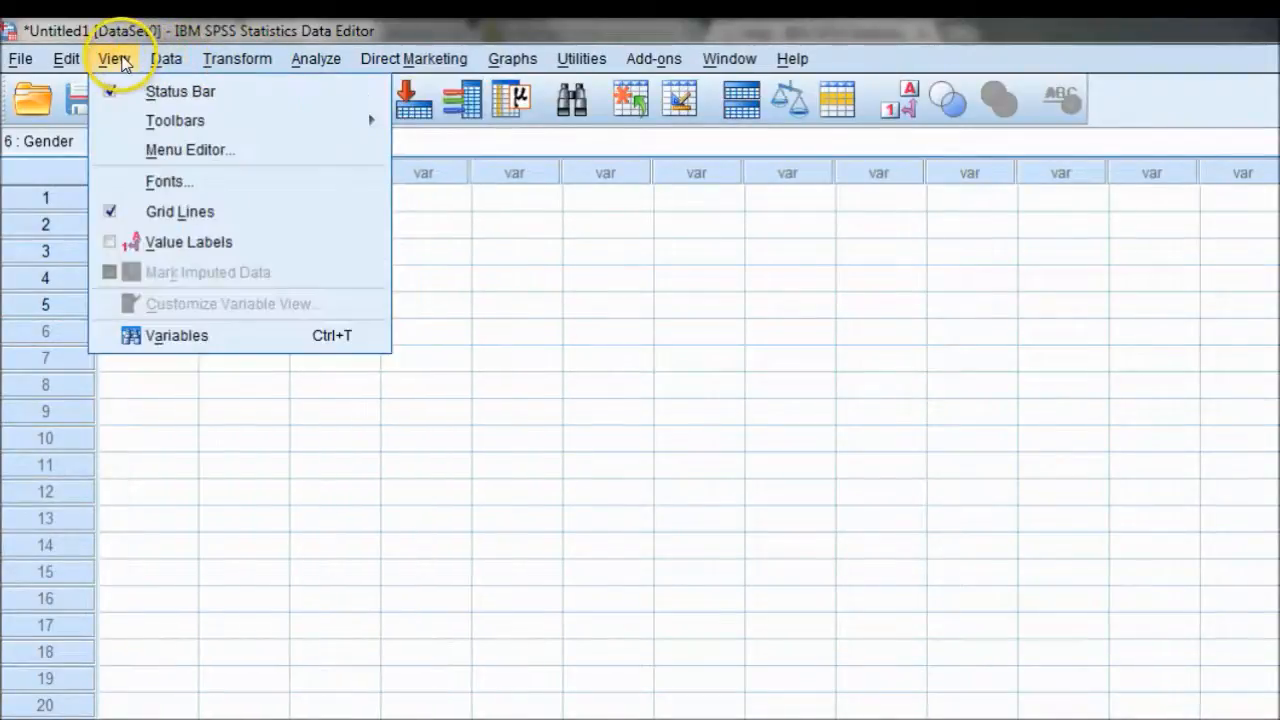
left_click(239, 245)
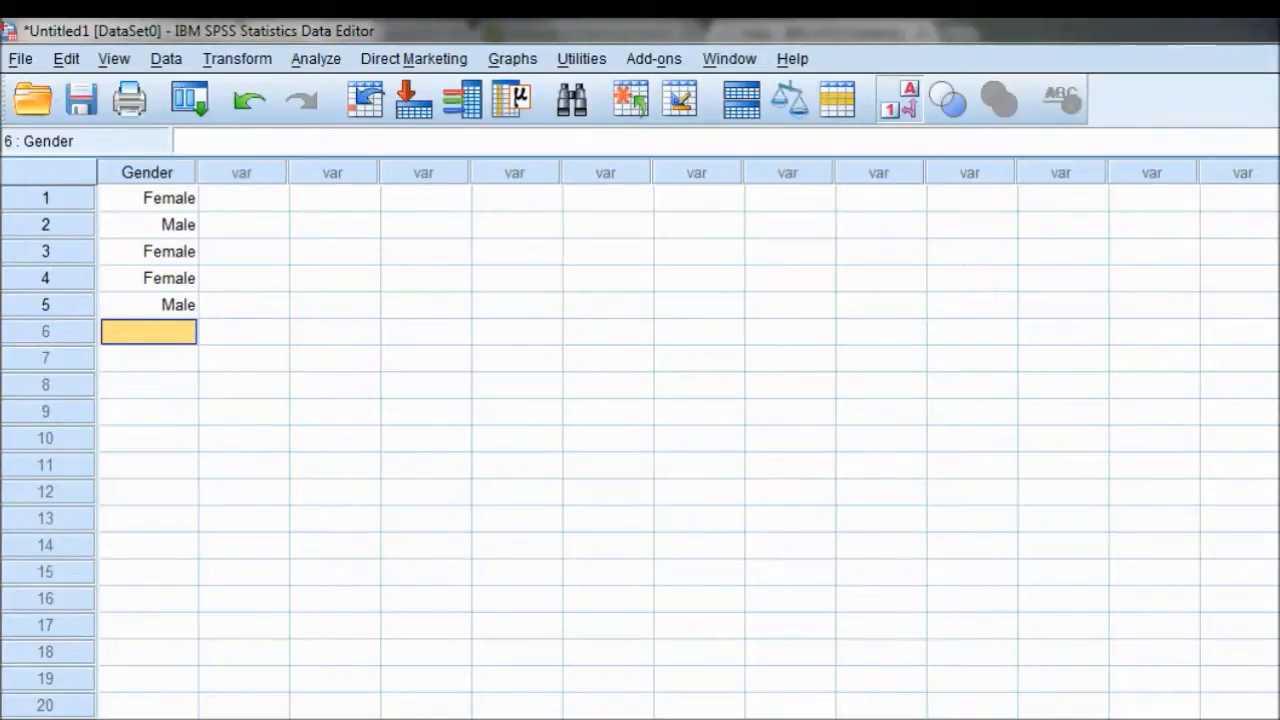
- Add a second variable named SBP below Gender in Variable View
left_click(150, 717)
left_click(150, 200)
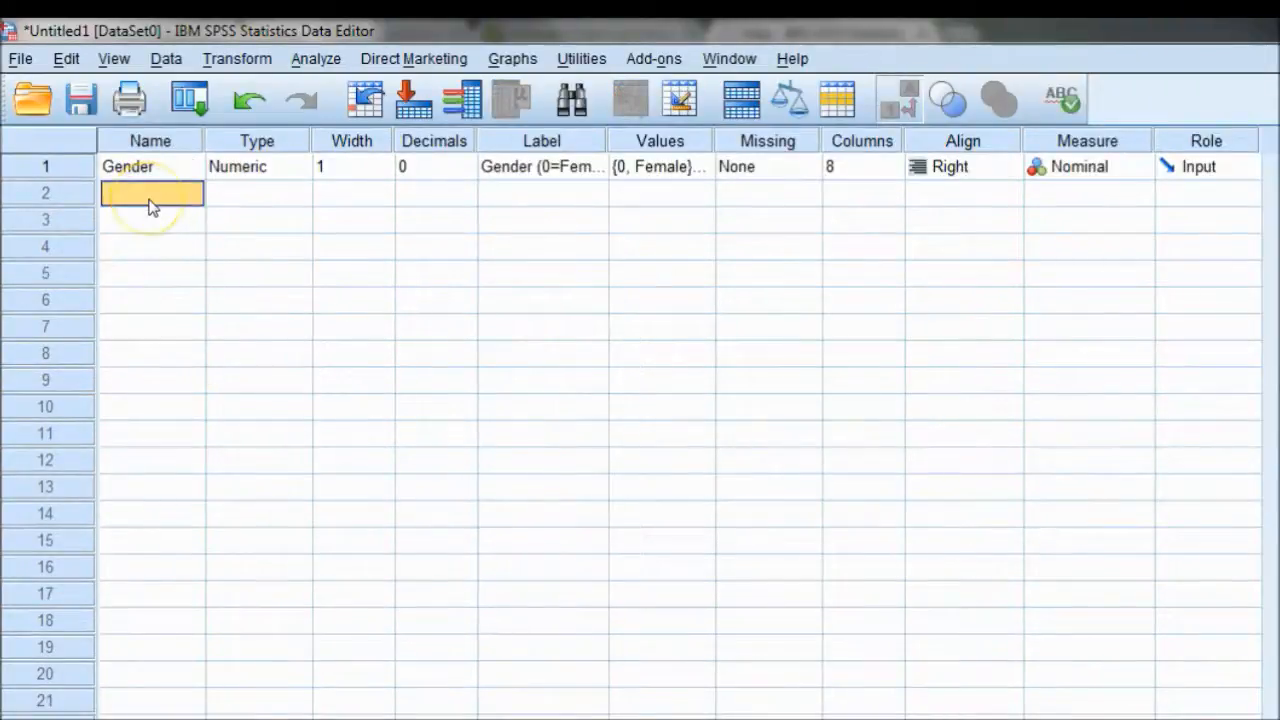
type("Sb")
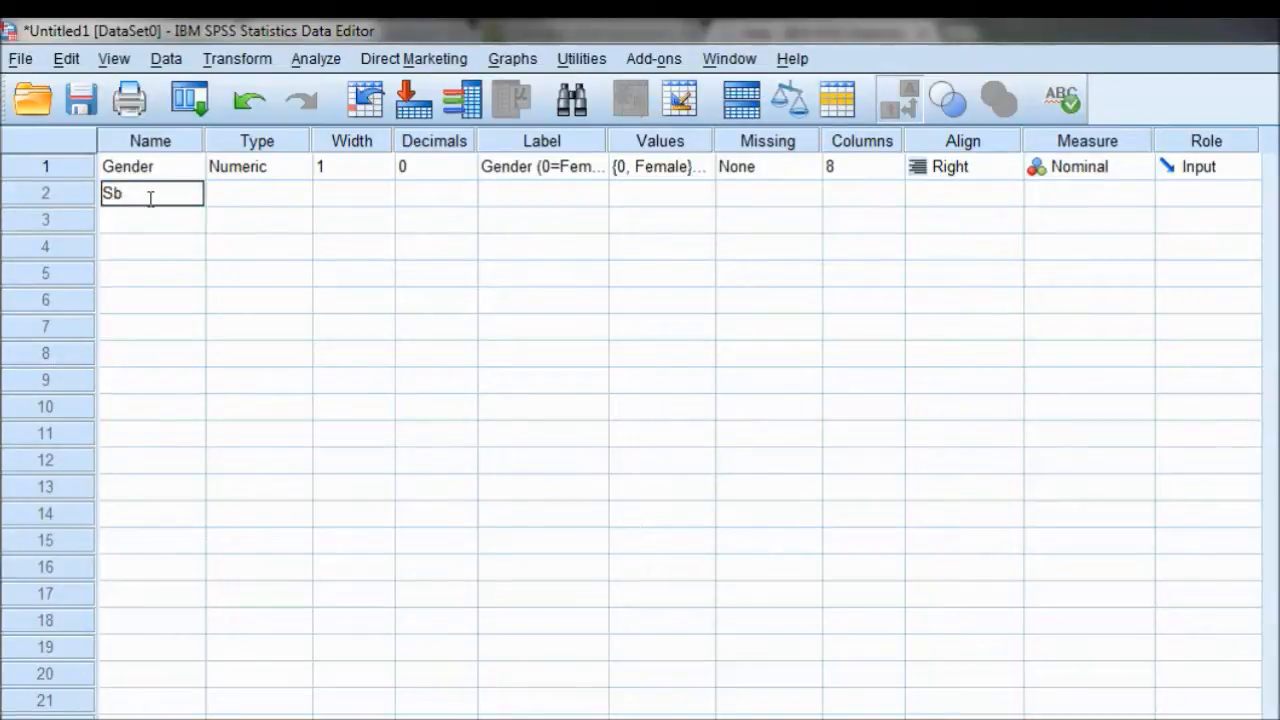
key("BackSpace")
type("BP")
key("Tab")
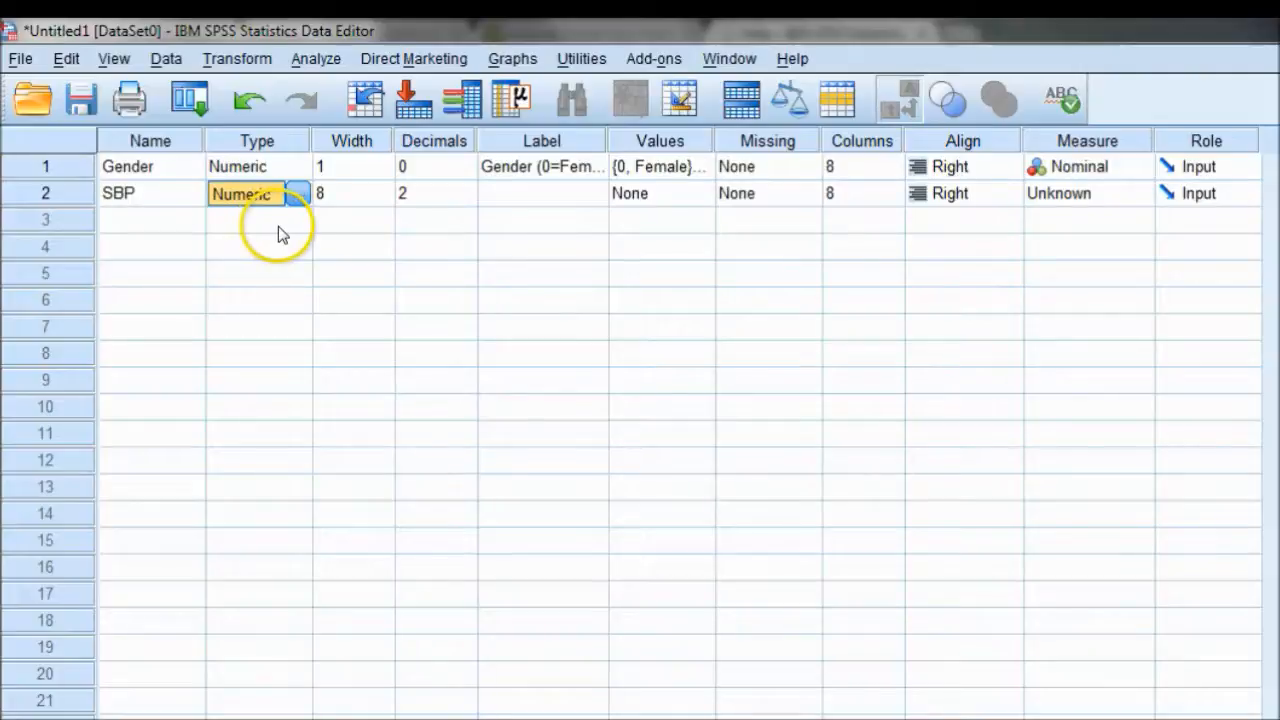
- Set the SBP variable's decimal places to 0 and label it "Systolic Blood Pressure"
left_click(423, 197)
left_click(466, 199)
left_click(466, 199)
left_click(522, 200)
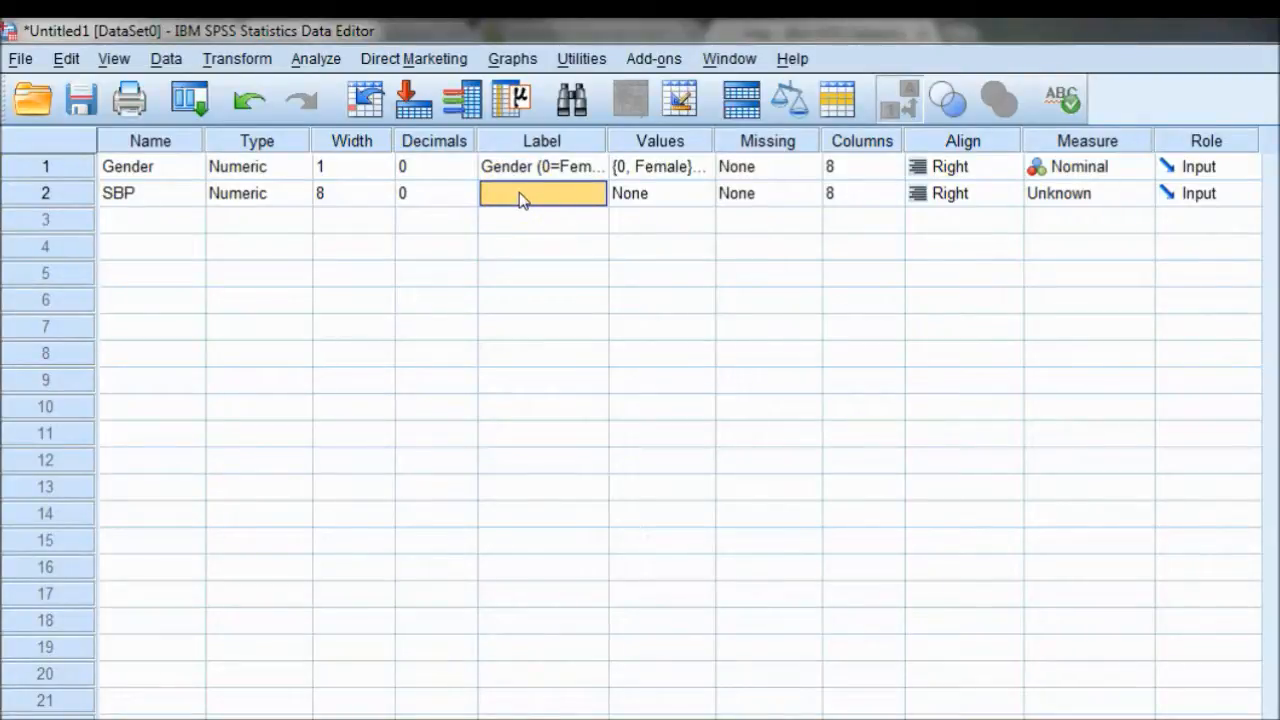
type("Systolic")
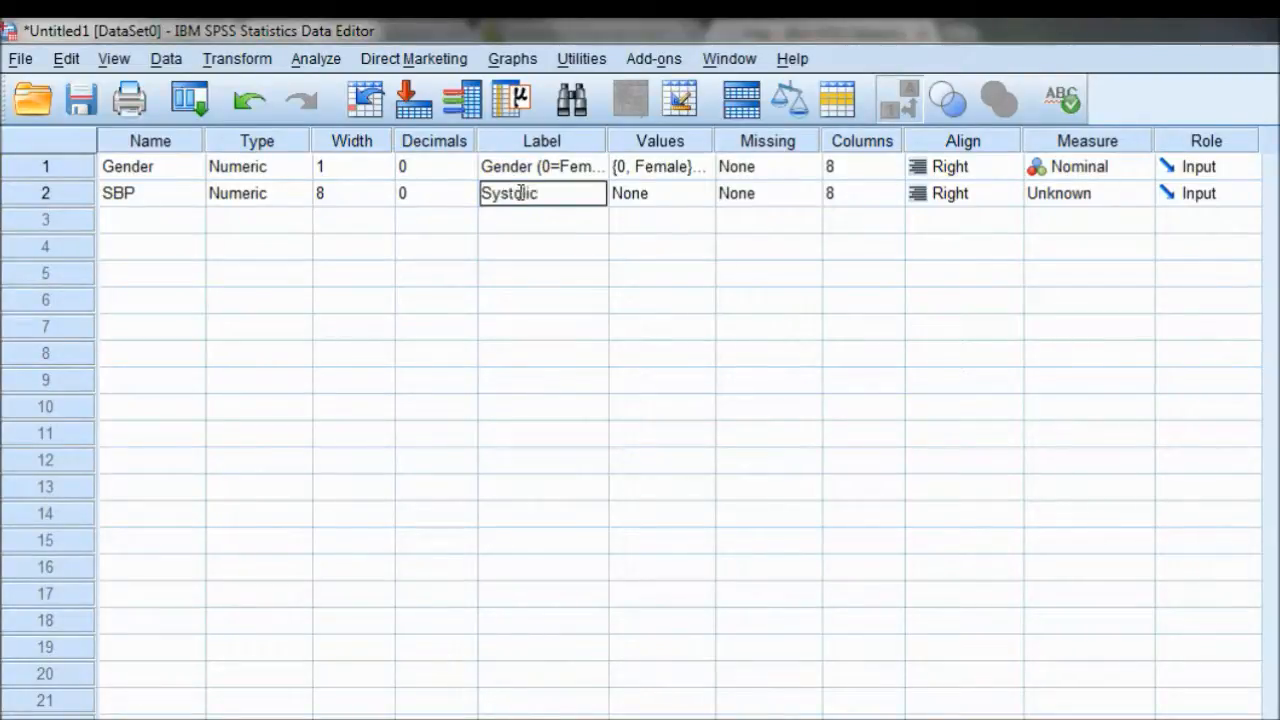
type(" Blood Pressure")
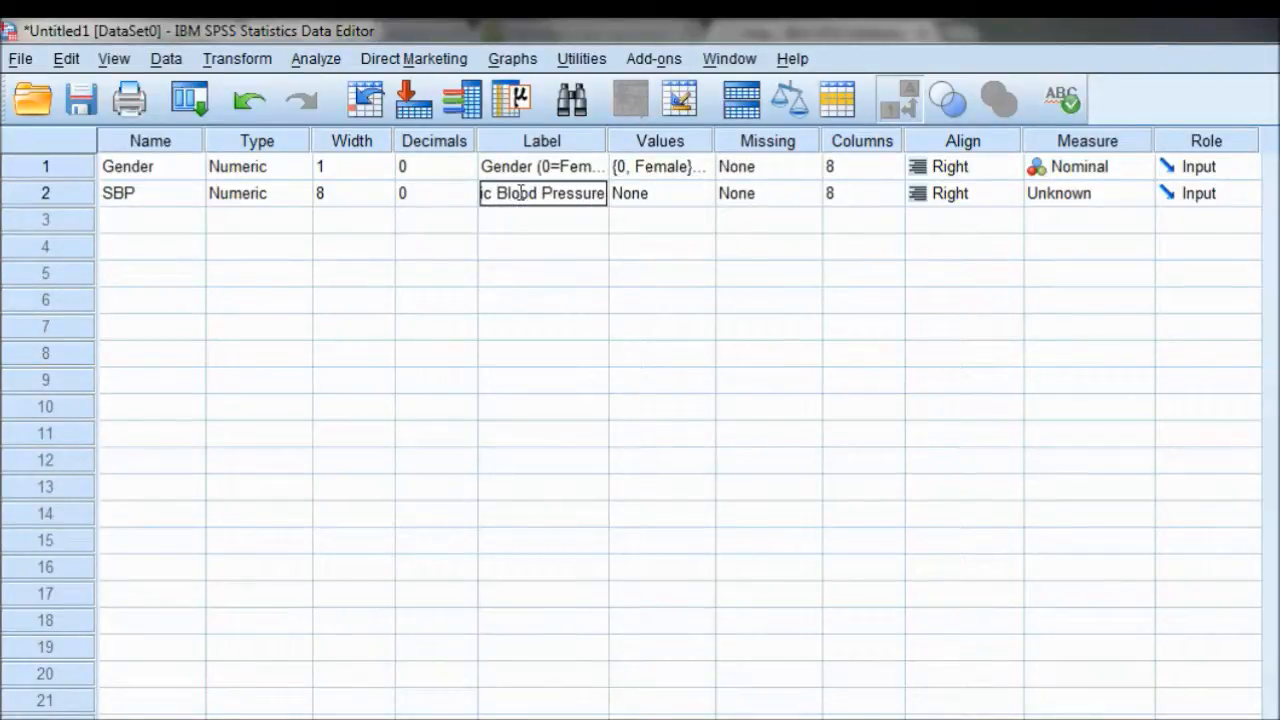
left_click(160, 168)
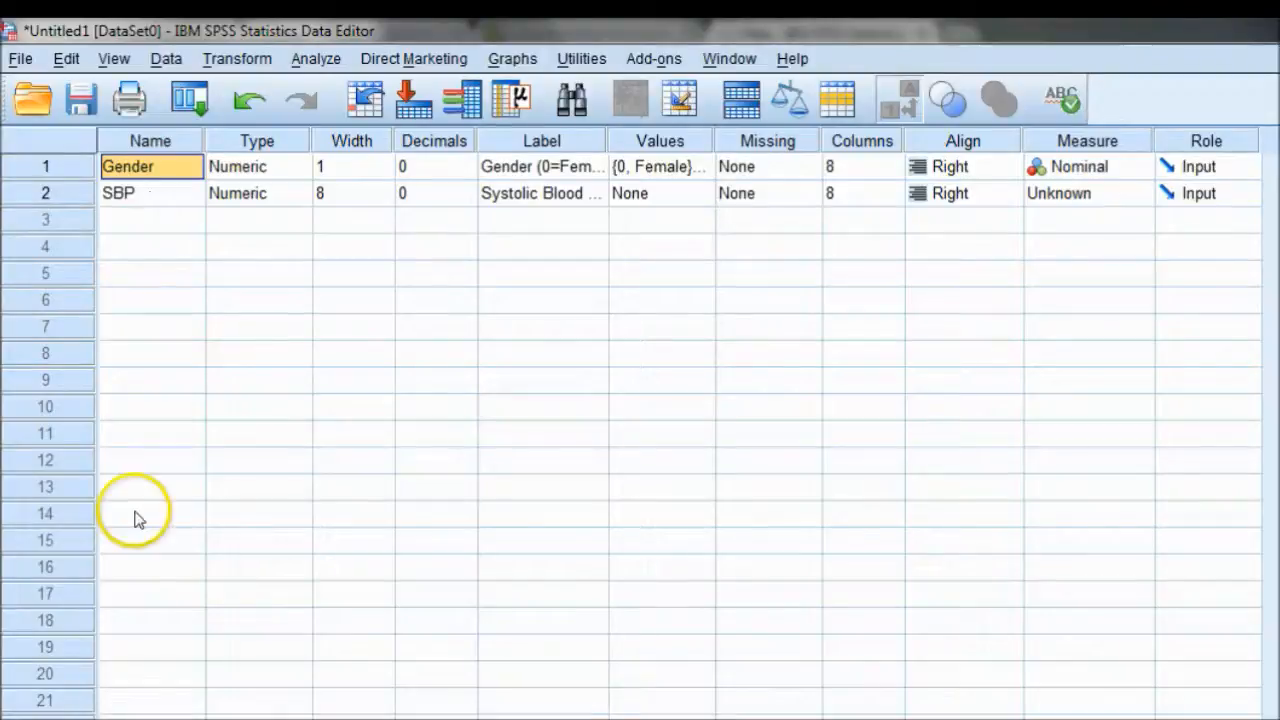
- Enter the SBP values 120, 150, 115, 180 and 140 for cases 1 to 5 in Data View
key("ctrl+t")
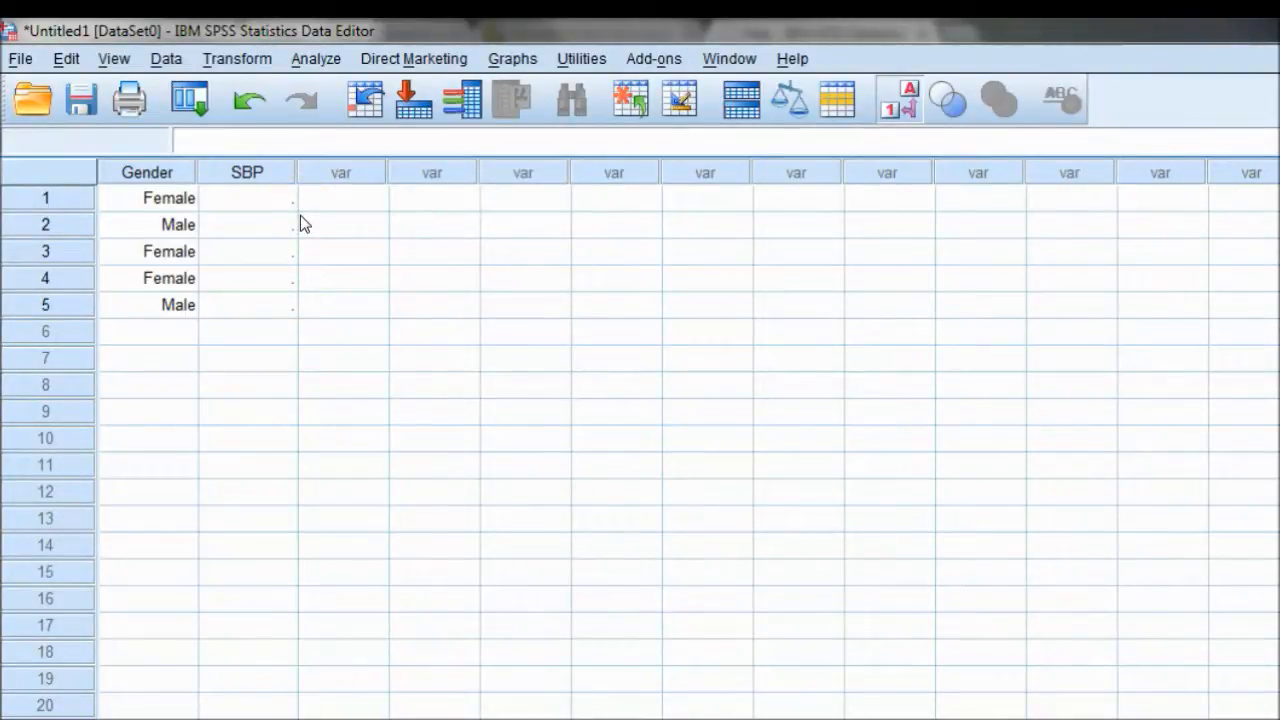
left_click(255, 197)
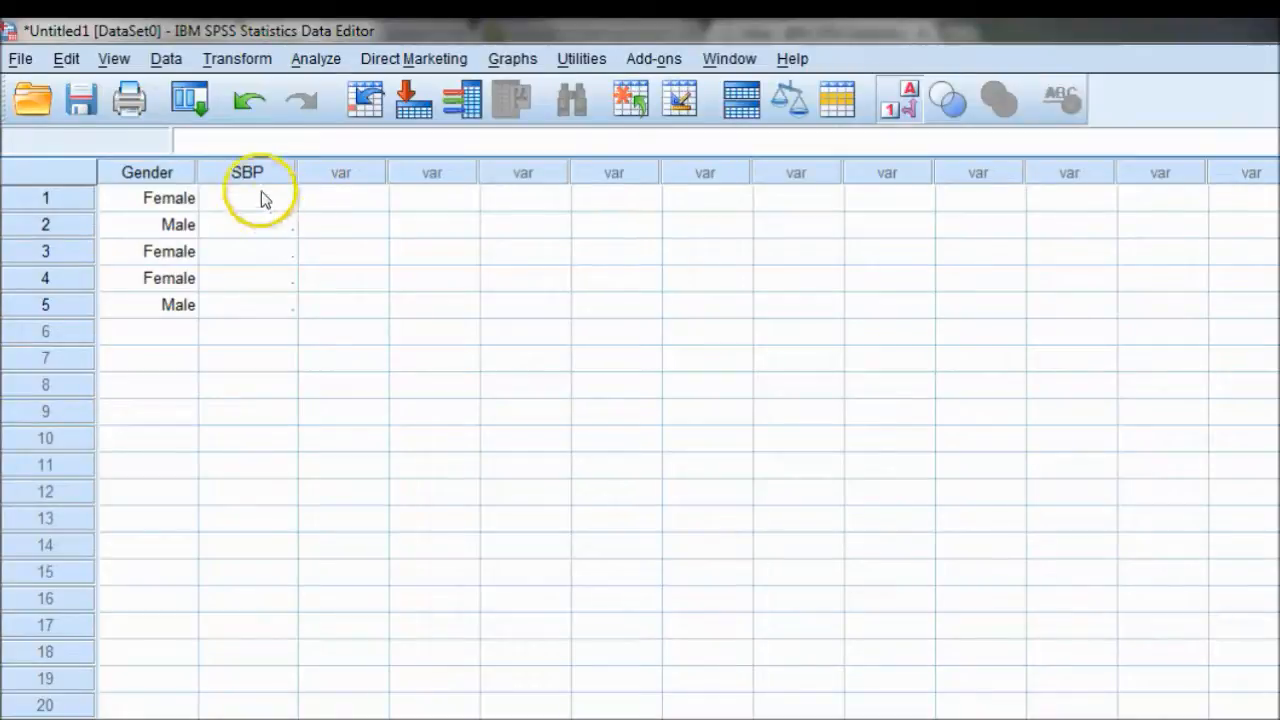
type("120")
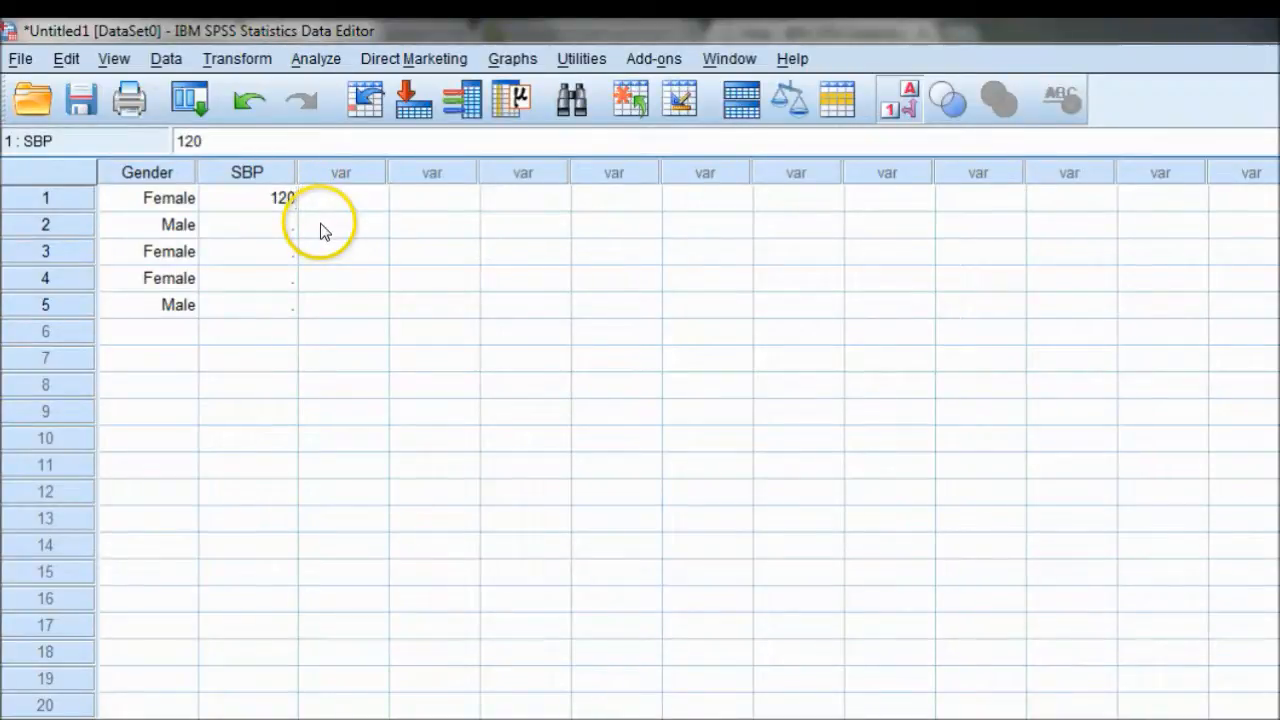
key("Return")
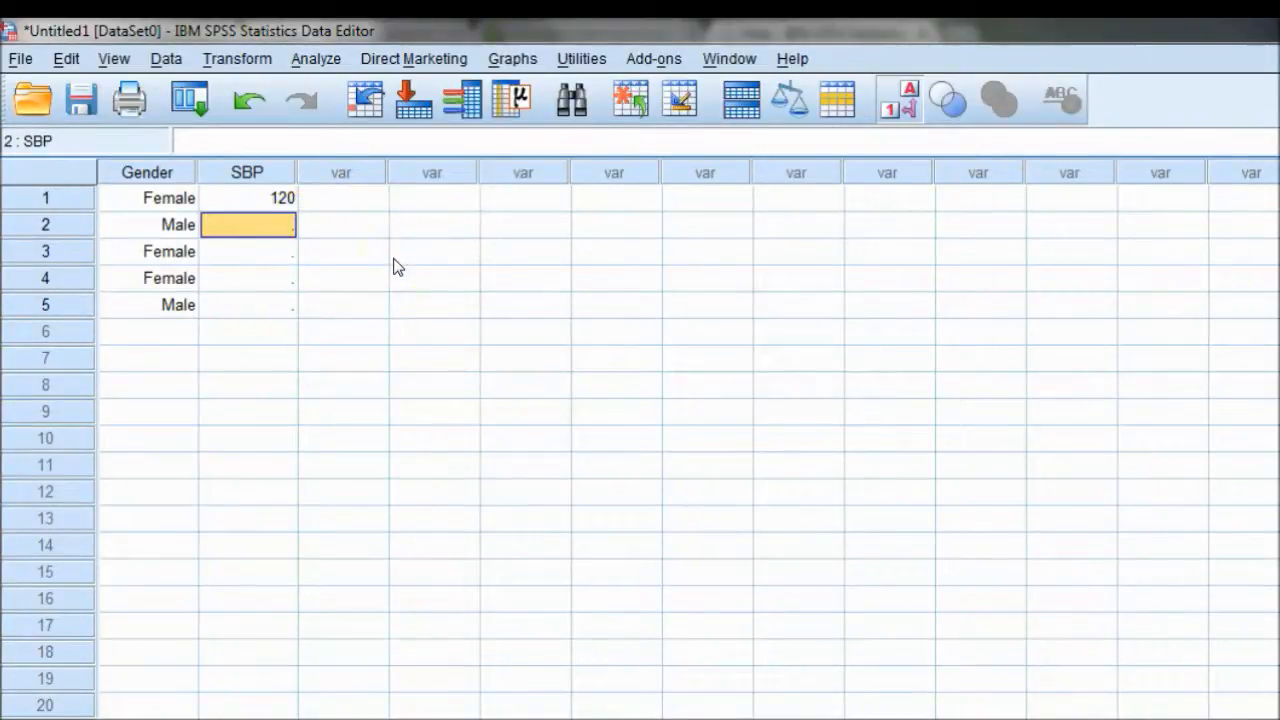
type("150")
left_click(391, 266)
left_click(283, 254)
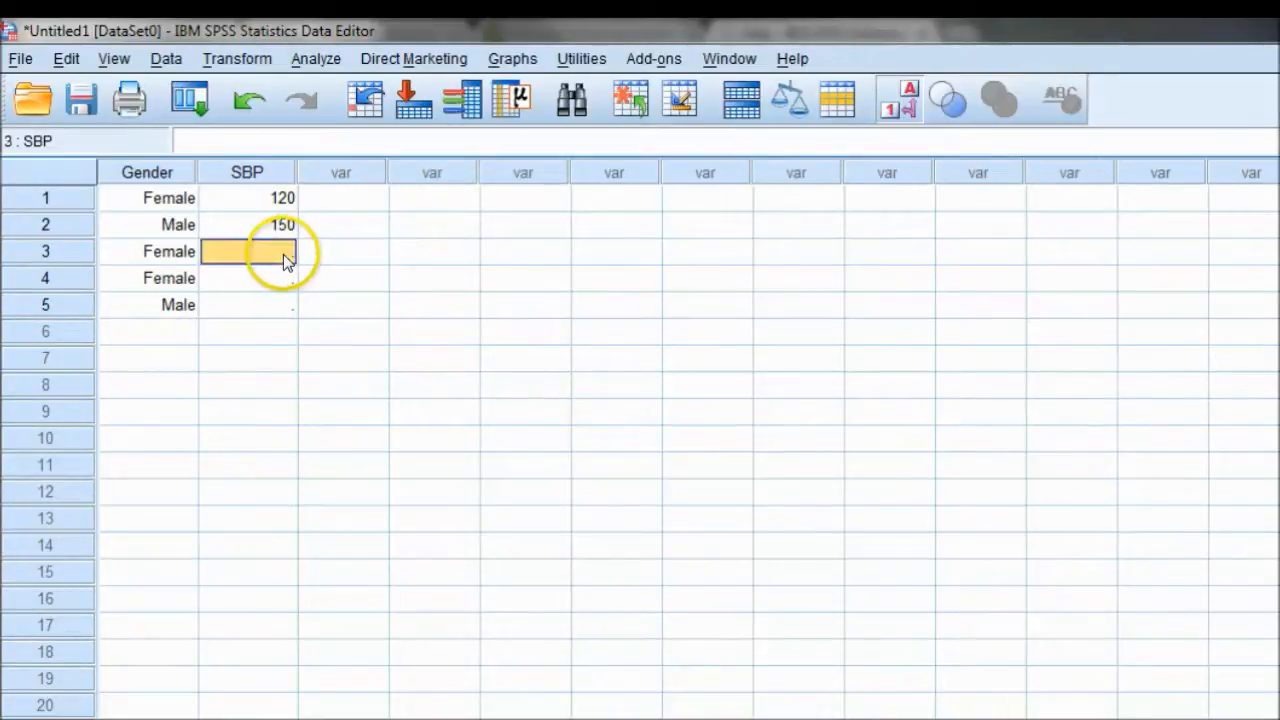
type("115")
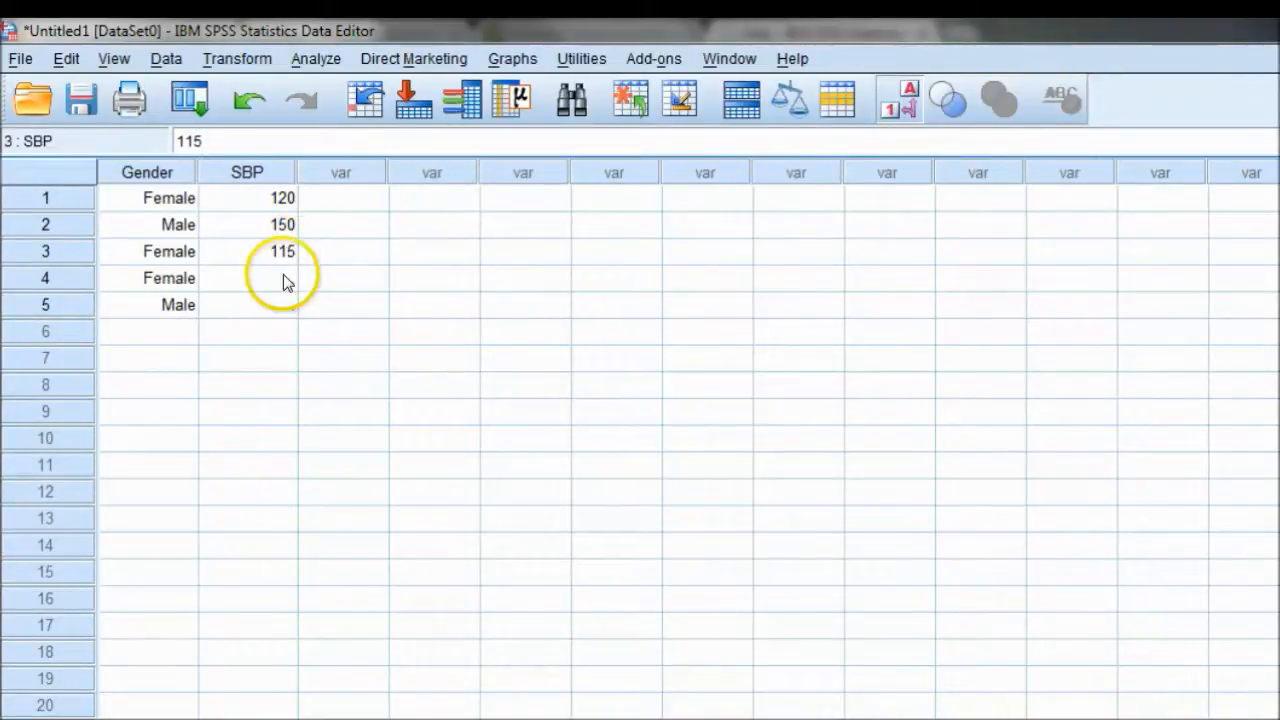
left_click(283, 276)
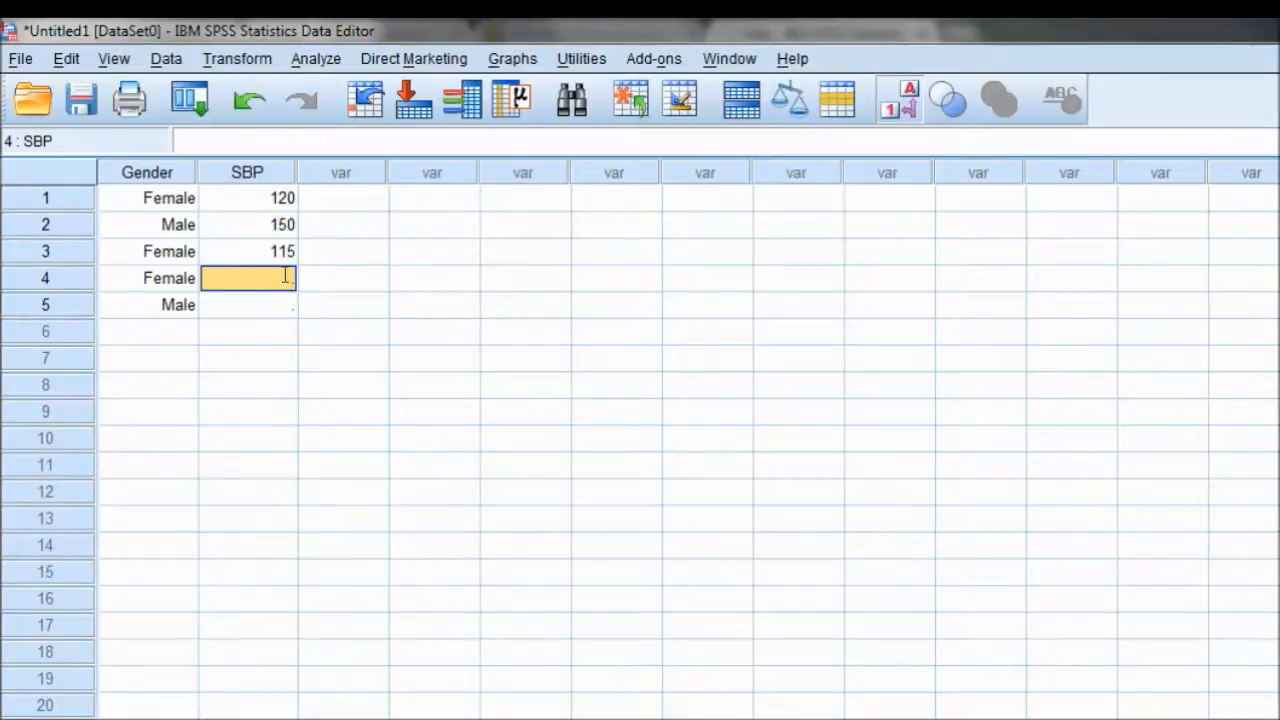
type("180")
left_click(278, 311)
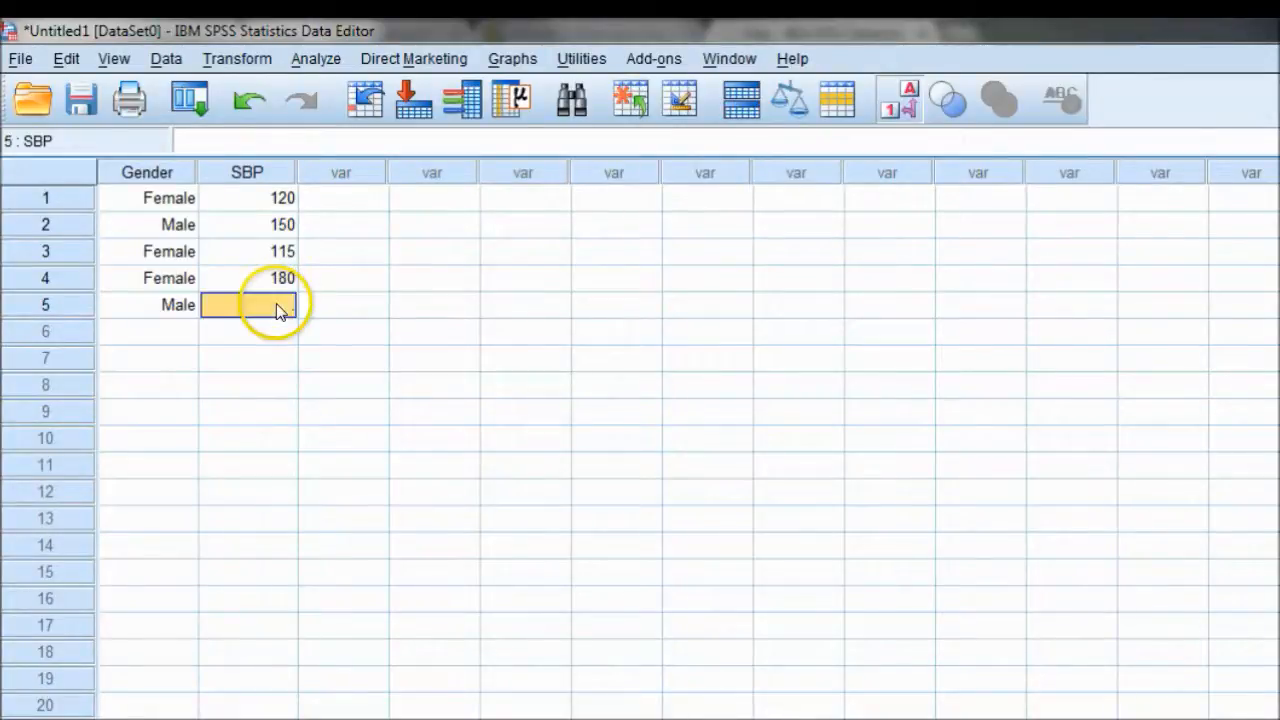
type("140")
left_click(380, 300)
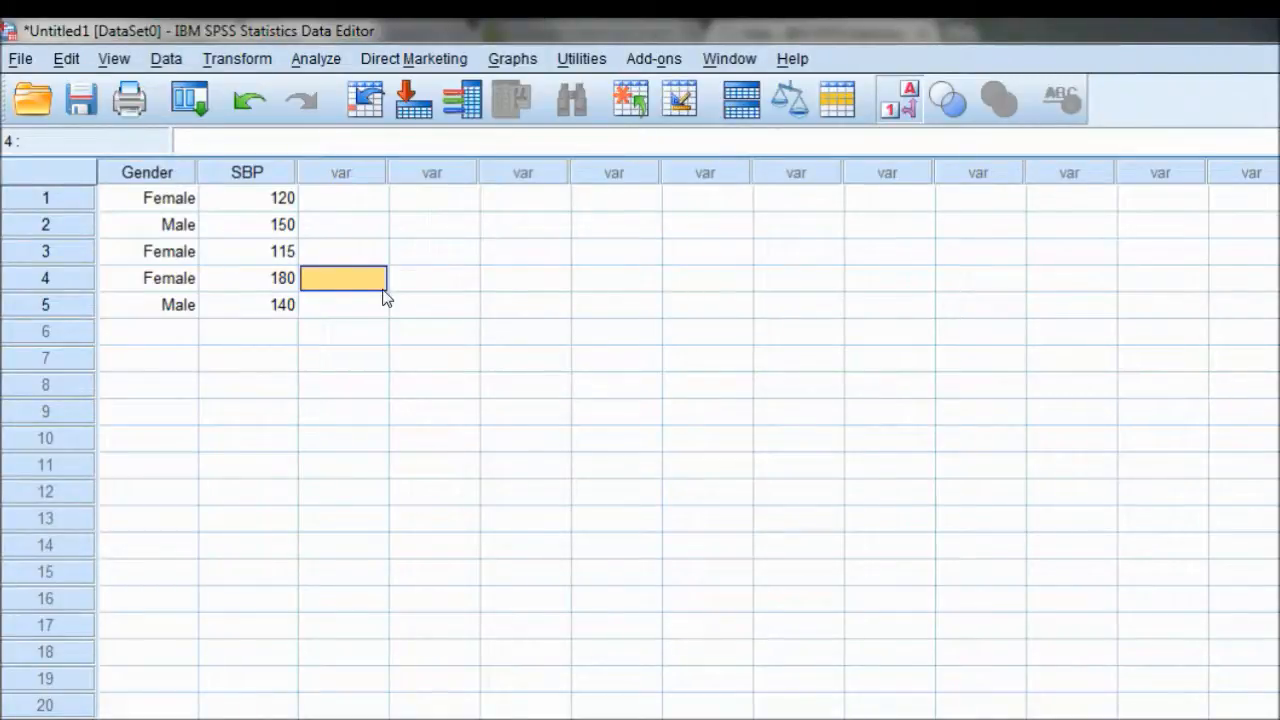
left_click(113, 60)
left_click(163, 57)
left_click(236, 60)
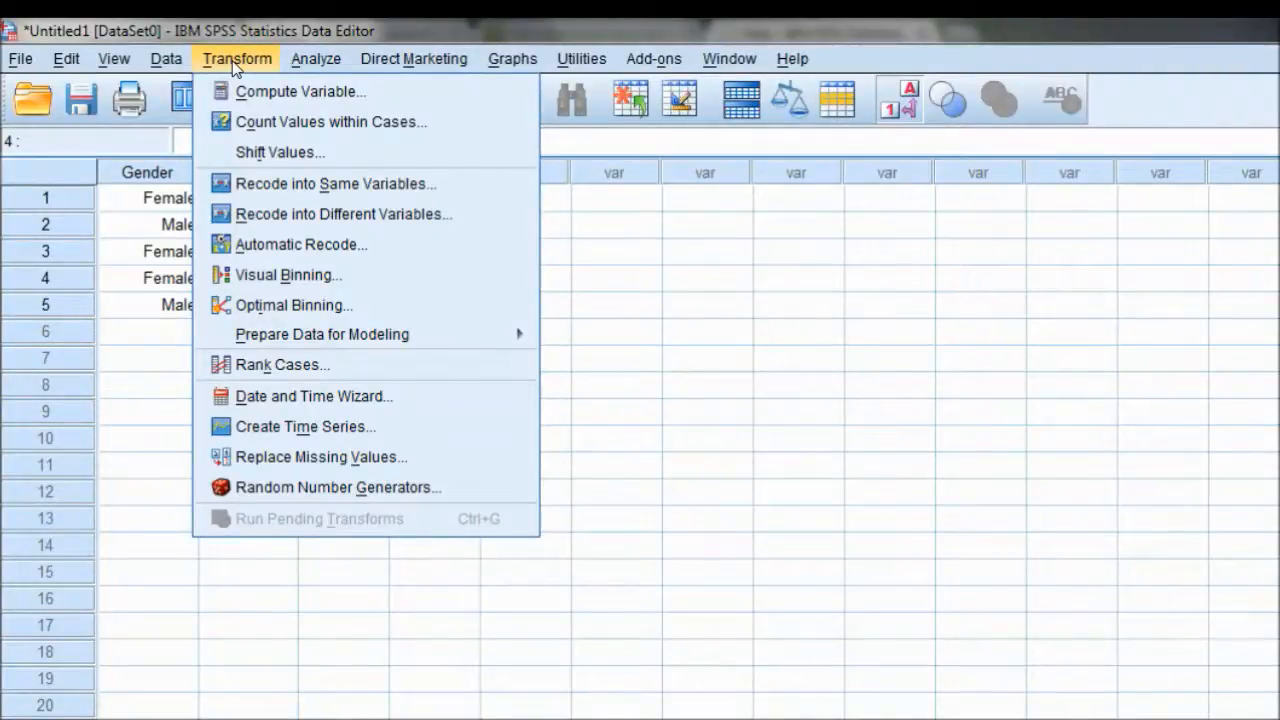
left_click(697, 277)
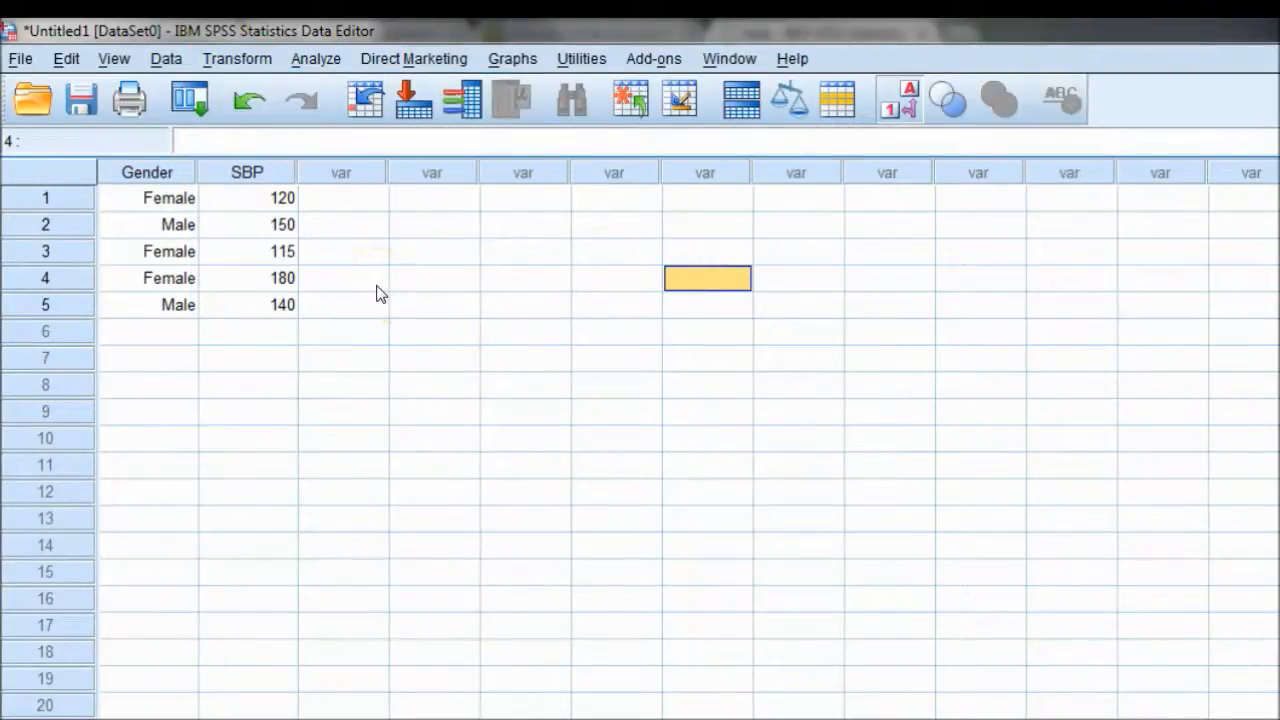